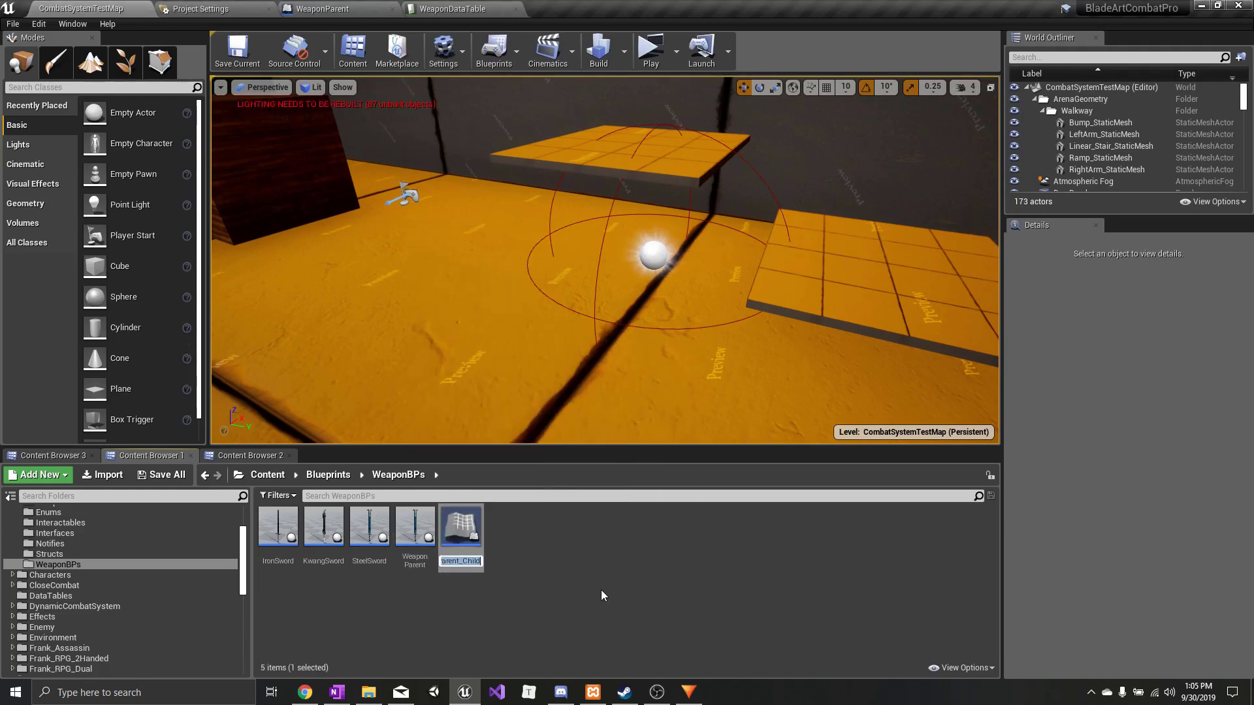
- Name the new child blueprint in the WeaponBPs folder GlimmerSword
text(GlimmerSword)
key(Return)
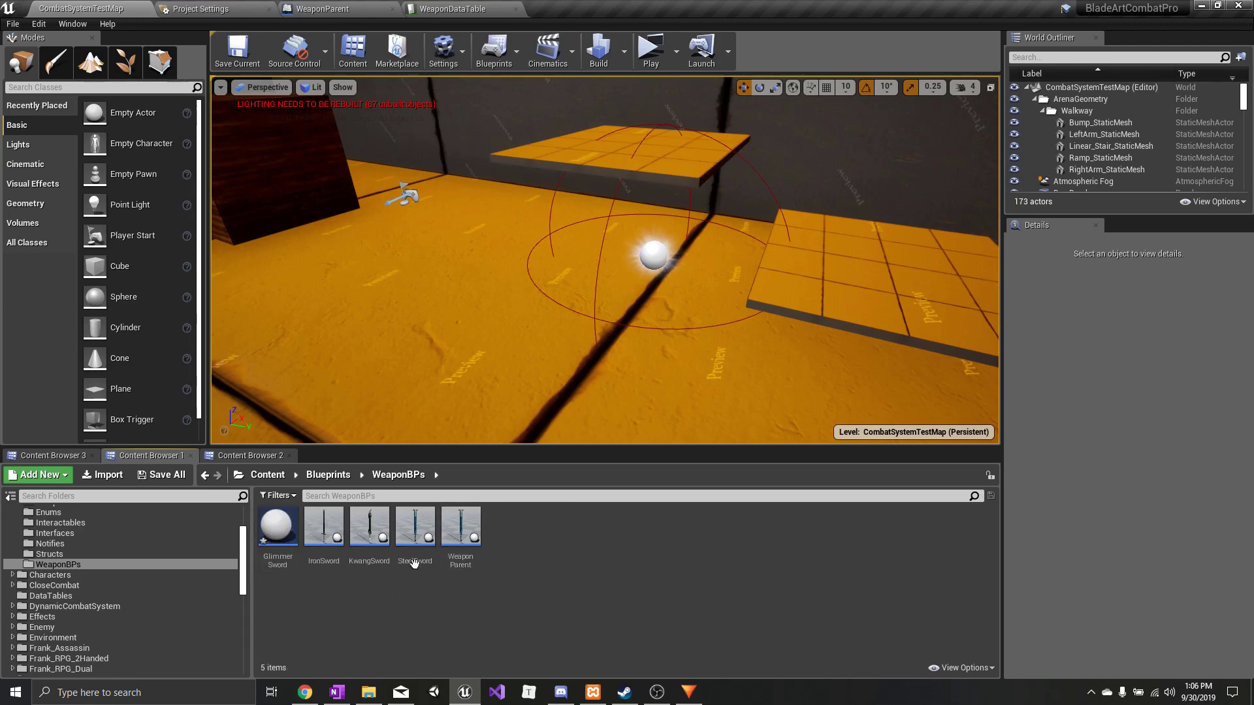
- Add a new row to WeaponDataTable and name it GlimmerSword
click(446, 11)
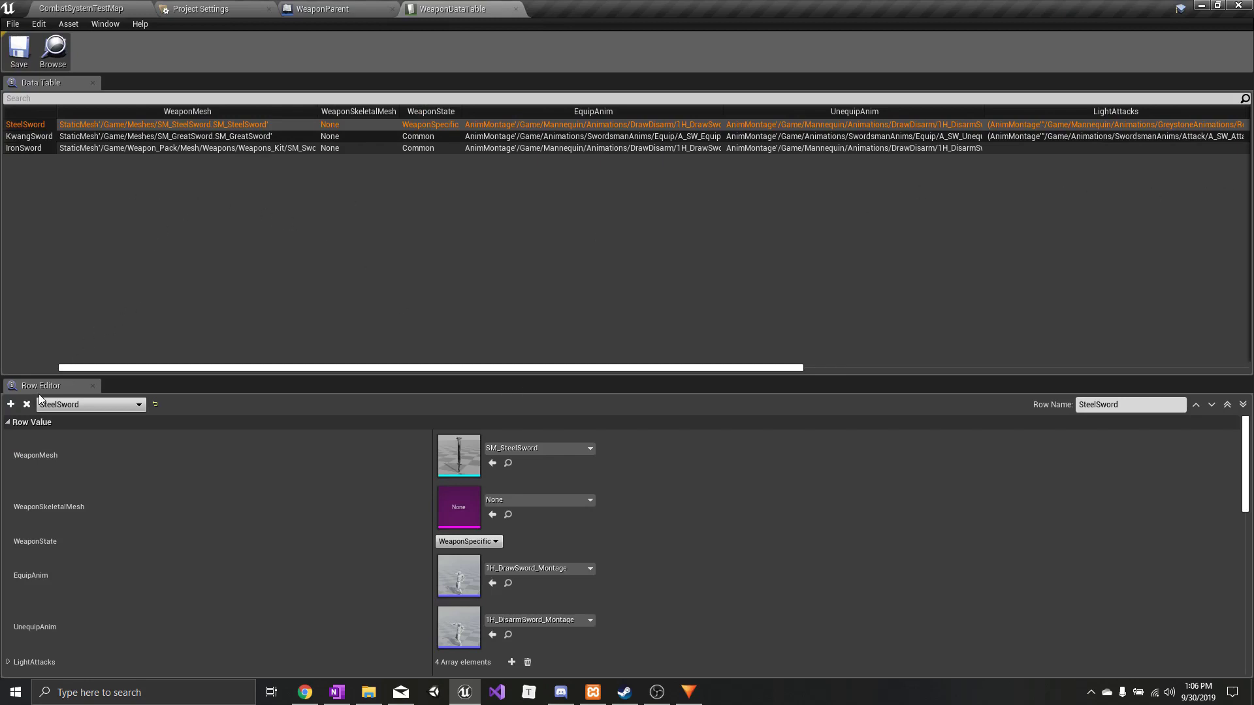
click(11, 404)
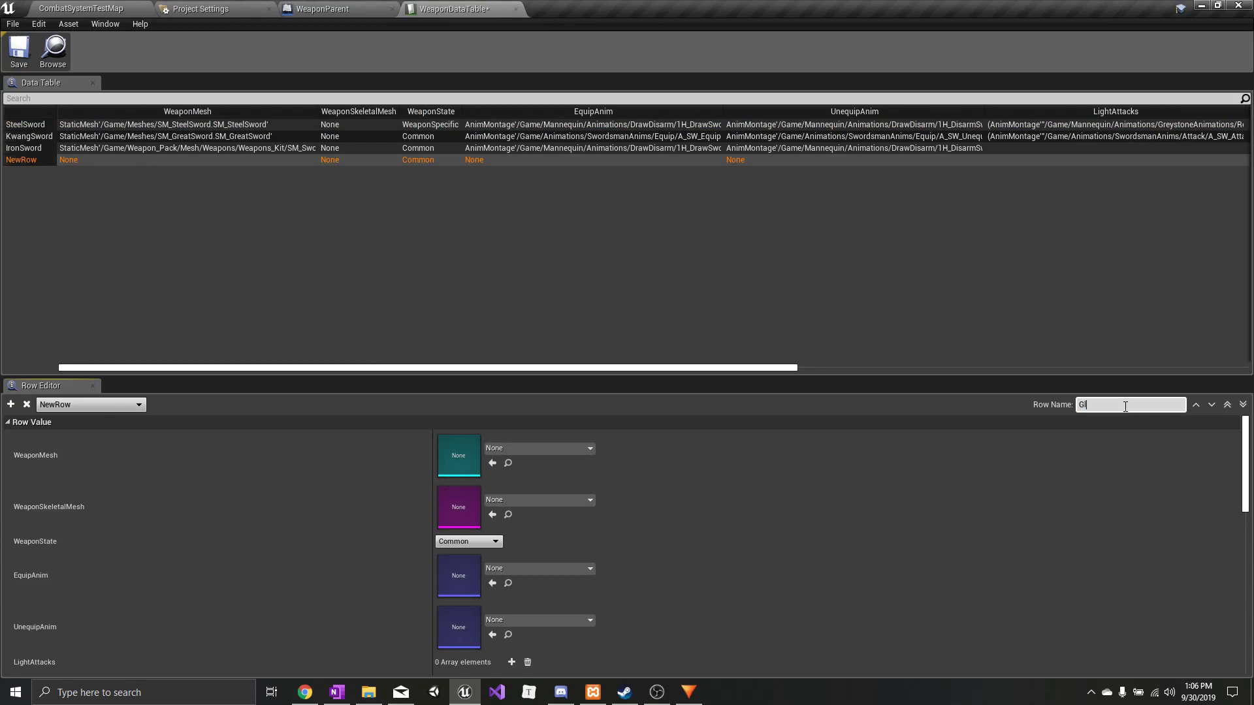
key(Return)
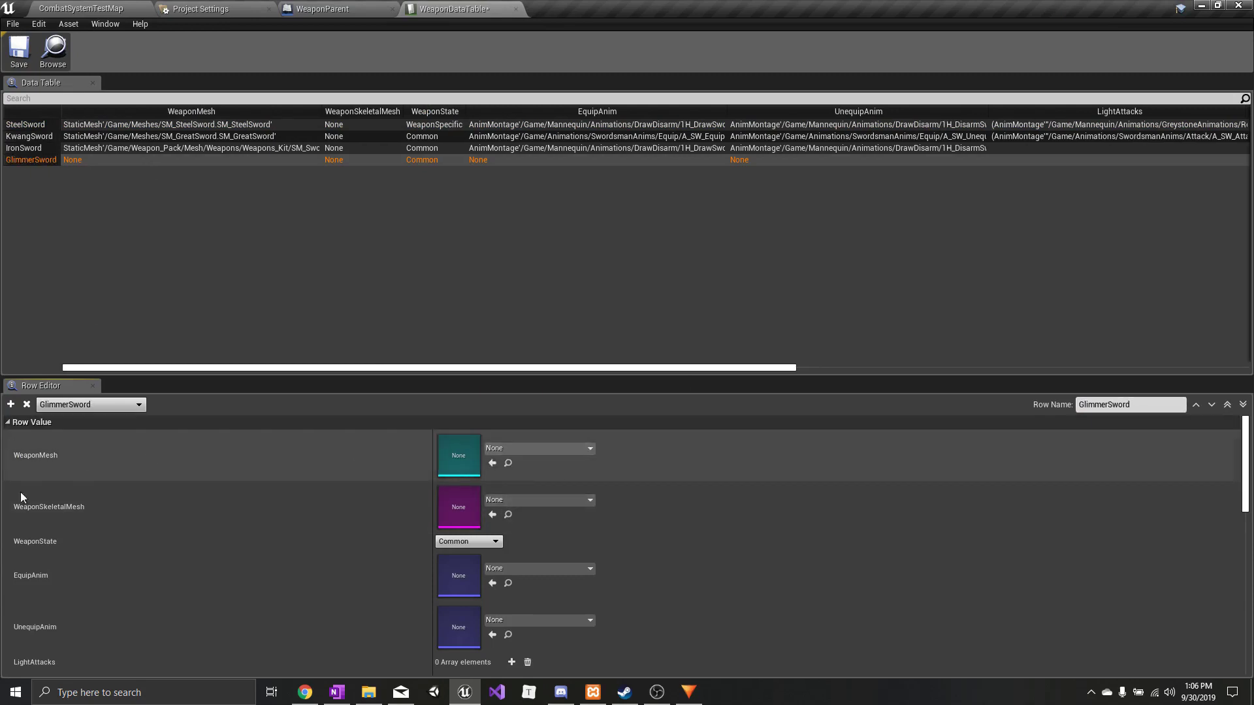
- Assign SK_Blade_Glimmer as the GlimmerSword row's WeaponSkeletalMesh and choose Common as its WeaponState
click(528, 500)
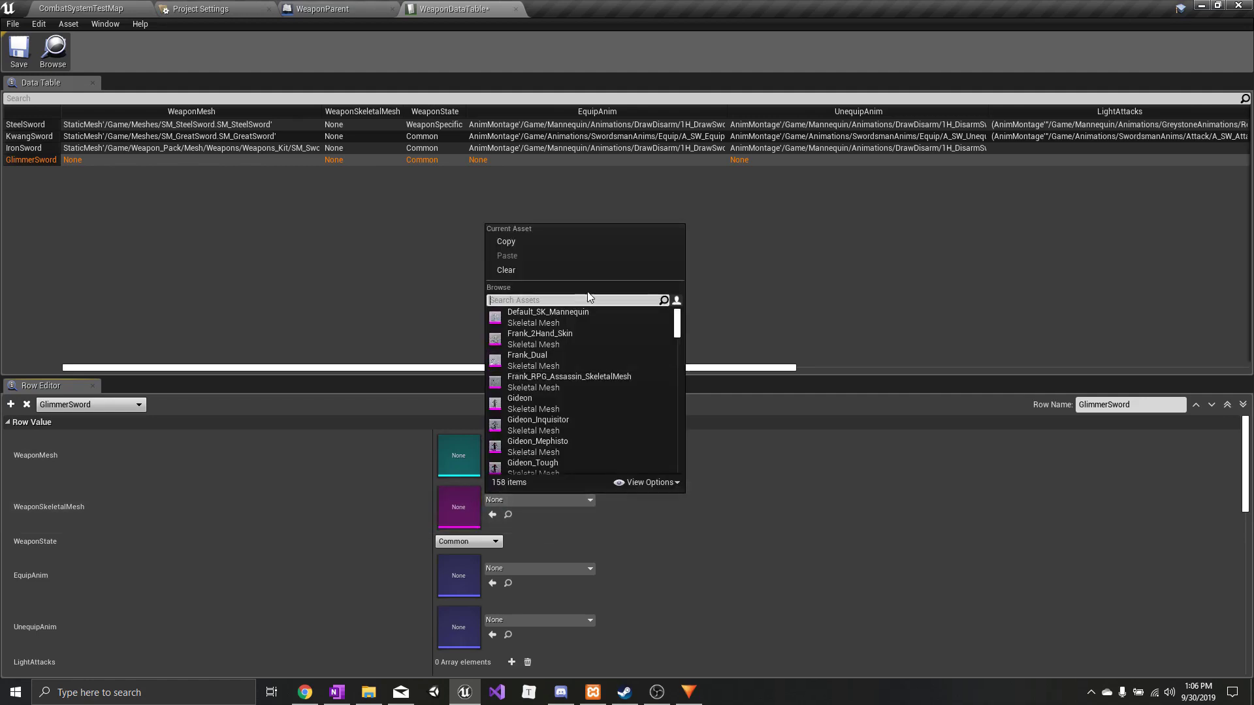
text(glimmer)
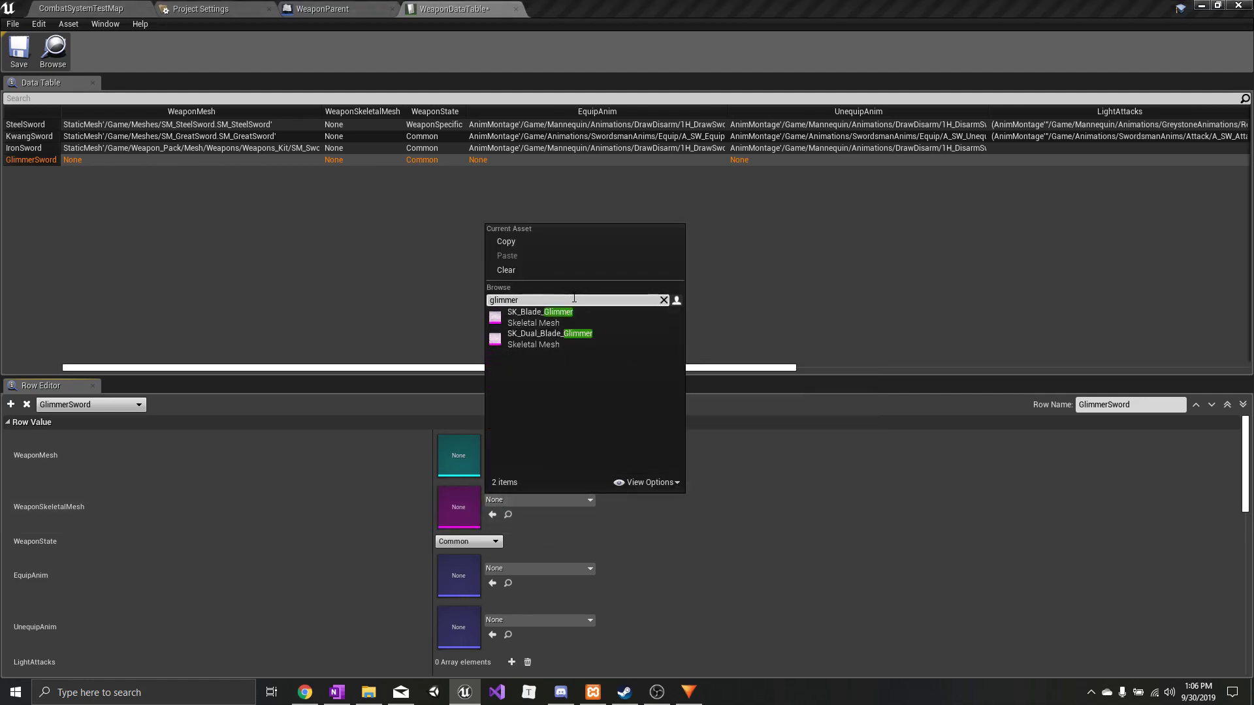
click(561, 315)
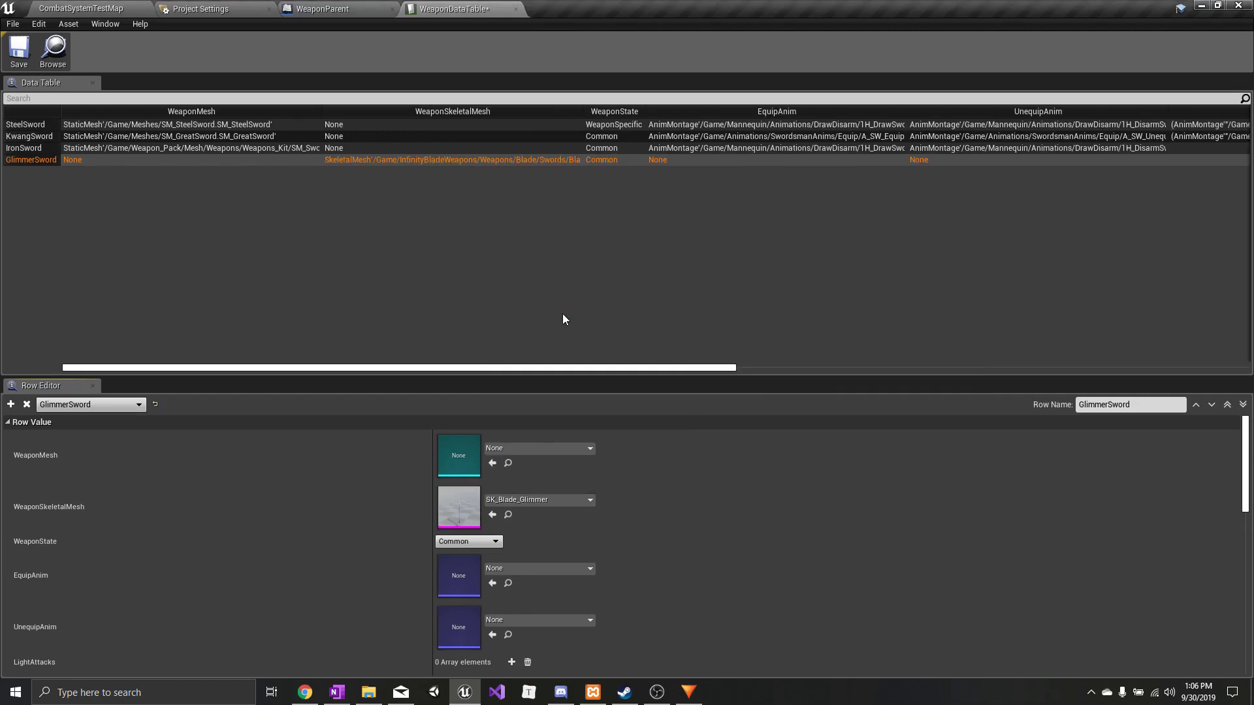
scroll(509, 510, down, 2)
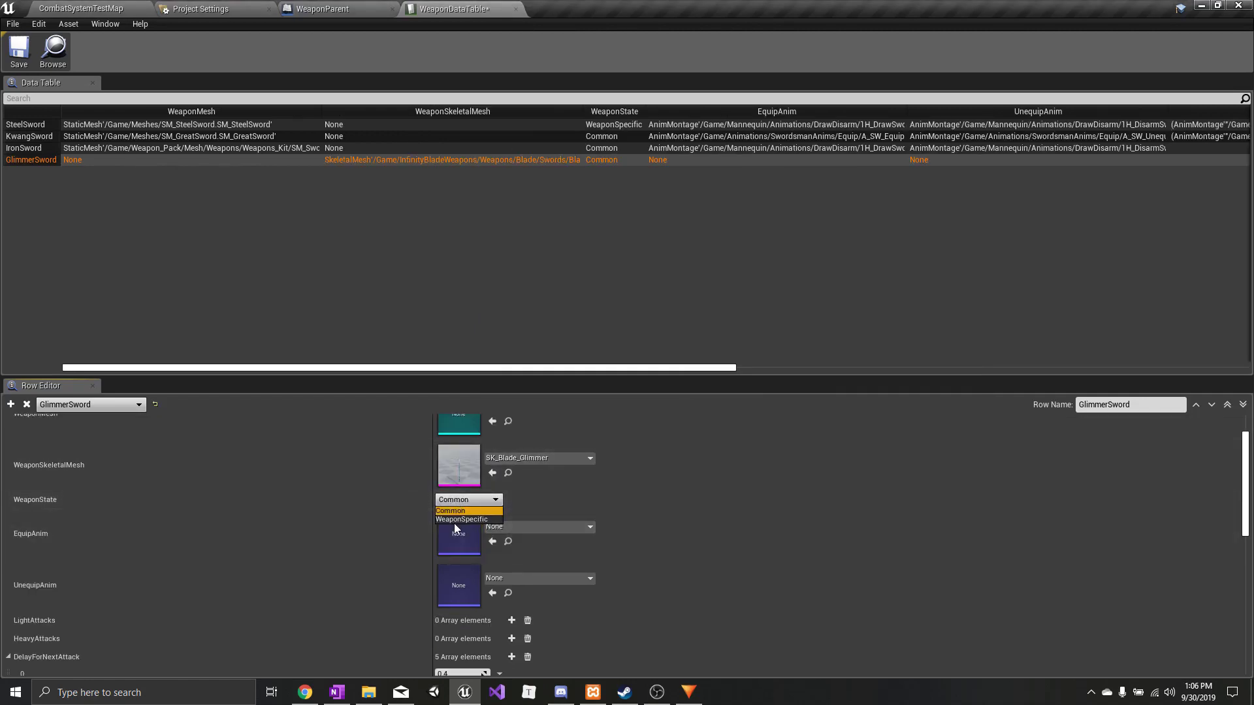
click(457, 510)
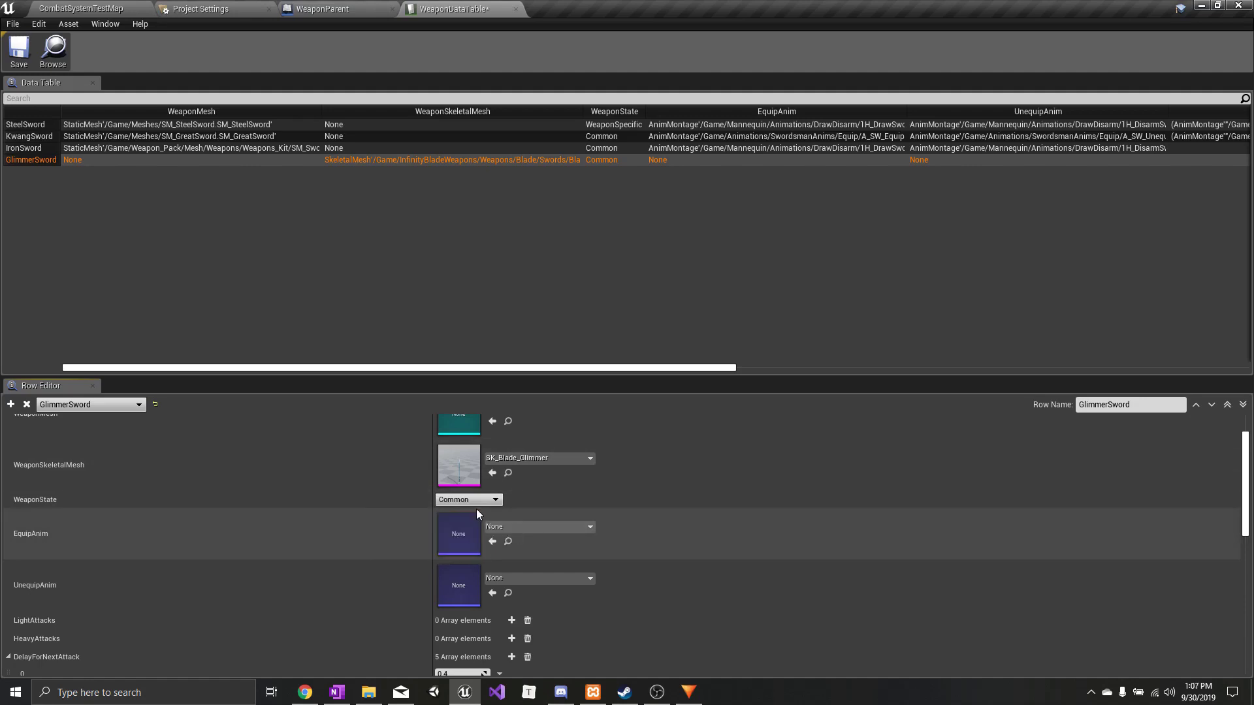
- Assign 1H_DrawSword_Montage as the GlimmerSword row's EquipAnim
scroll(520, 510, down, 3)
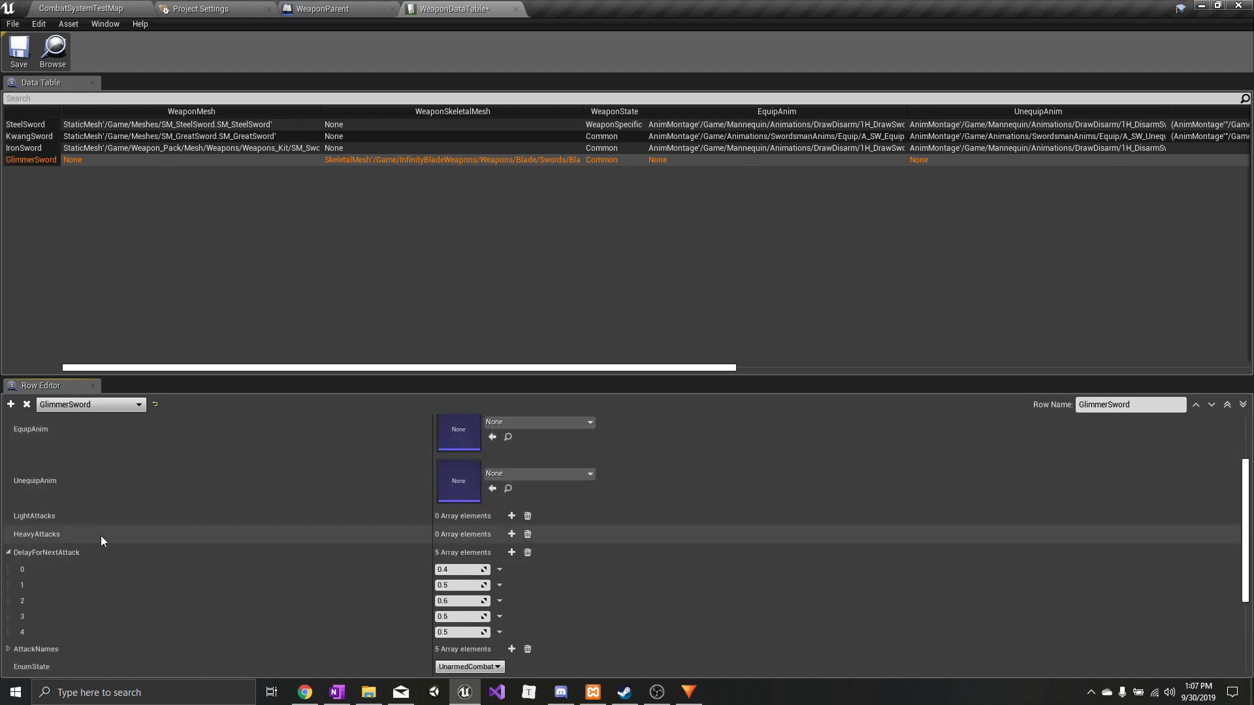
scroll(276, 522, up, 3)
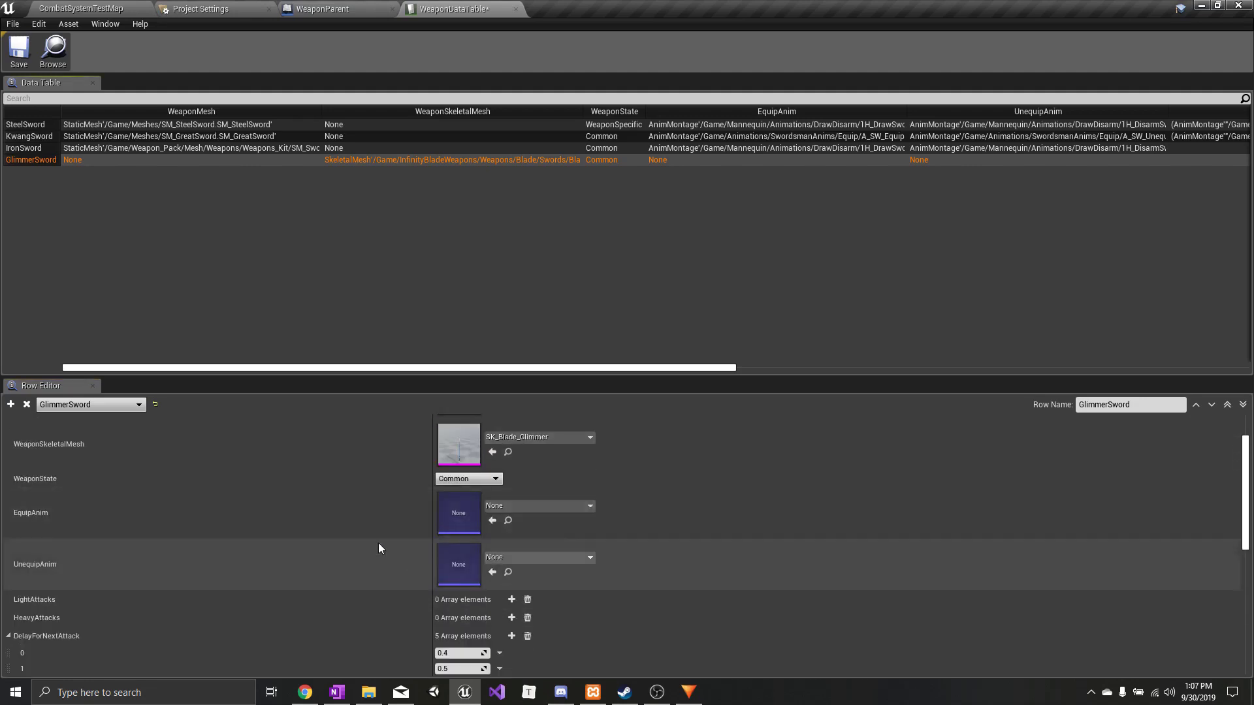
click(55, 8)
click(472, 8)
click(492, 528)
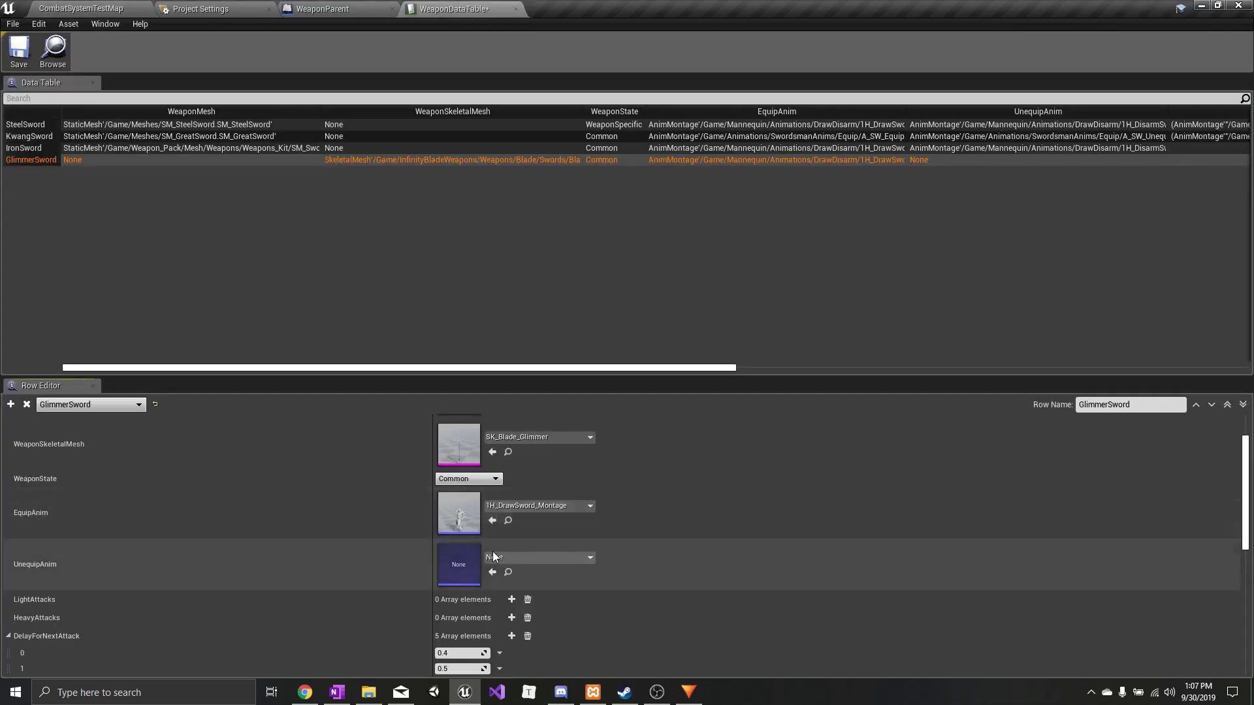
- Assign 1H_DisarmSword_Montage as the GlimmerSword row's UnequipAnim
click(98, 9)
click(324, 532)
click(454, 9)
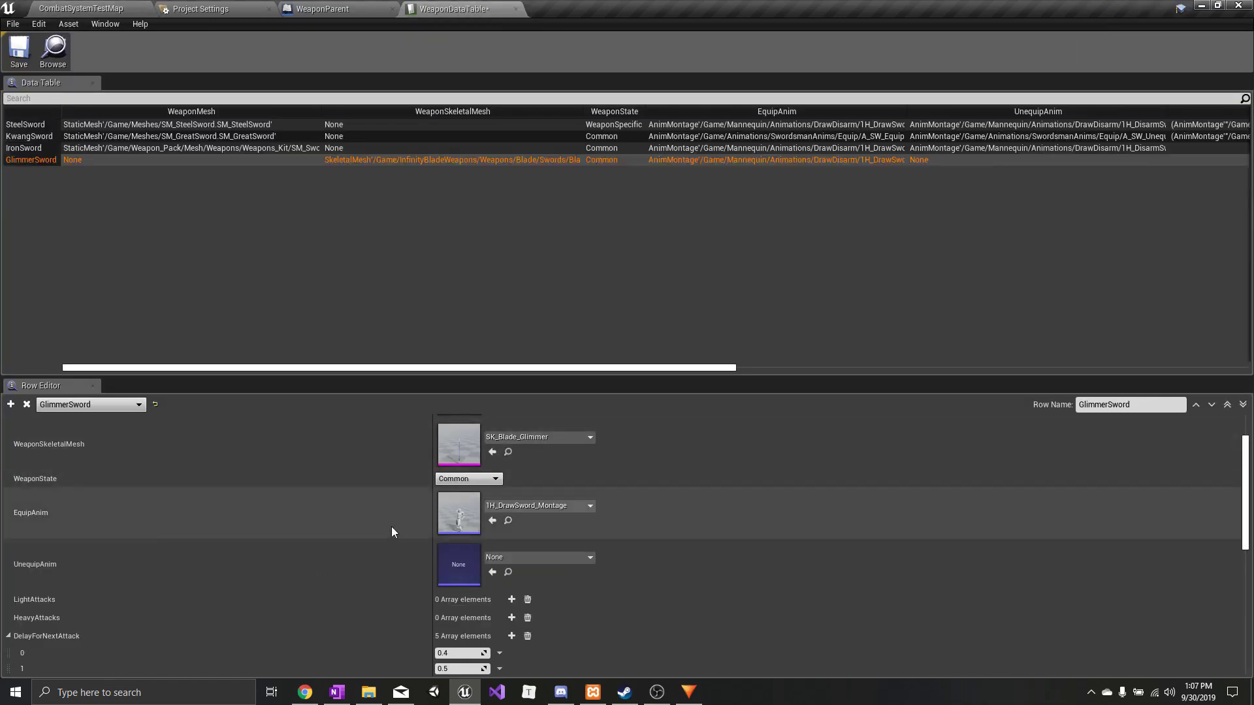
click(492, 573)
- Set the GlimmerSword row's EquipSocket to WeaponSocket and its UnequipSocket to SwordSheath, using the IronSword row as reference
scroll(201, 472, down, 3)
scroll(95, 527, up, 1)
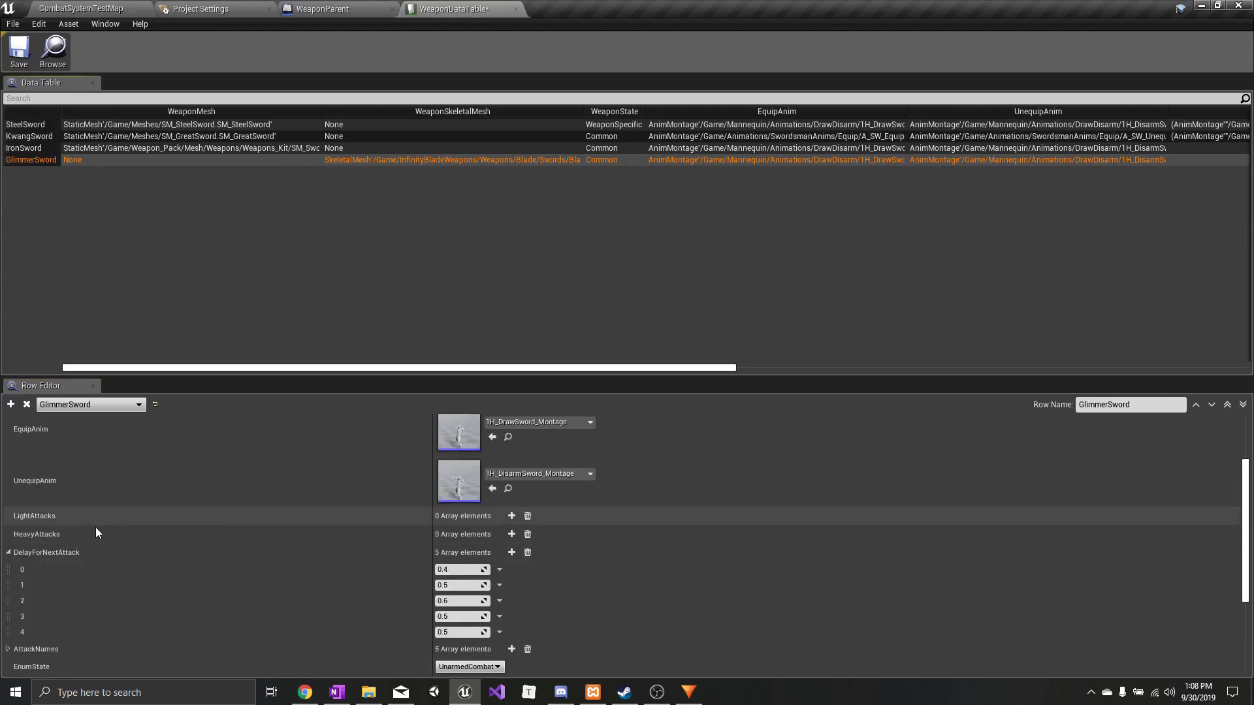
scroll(413, 554, up, 2)
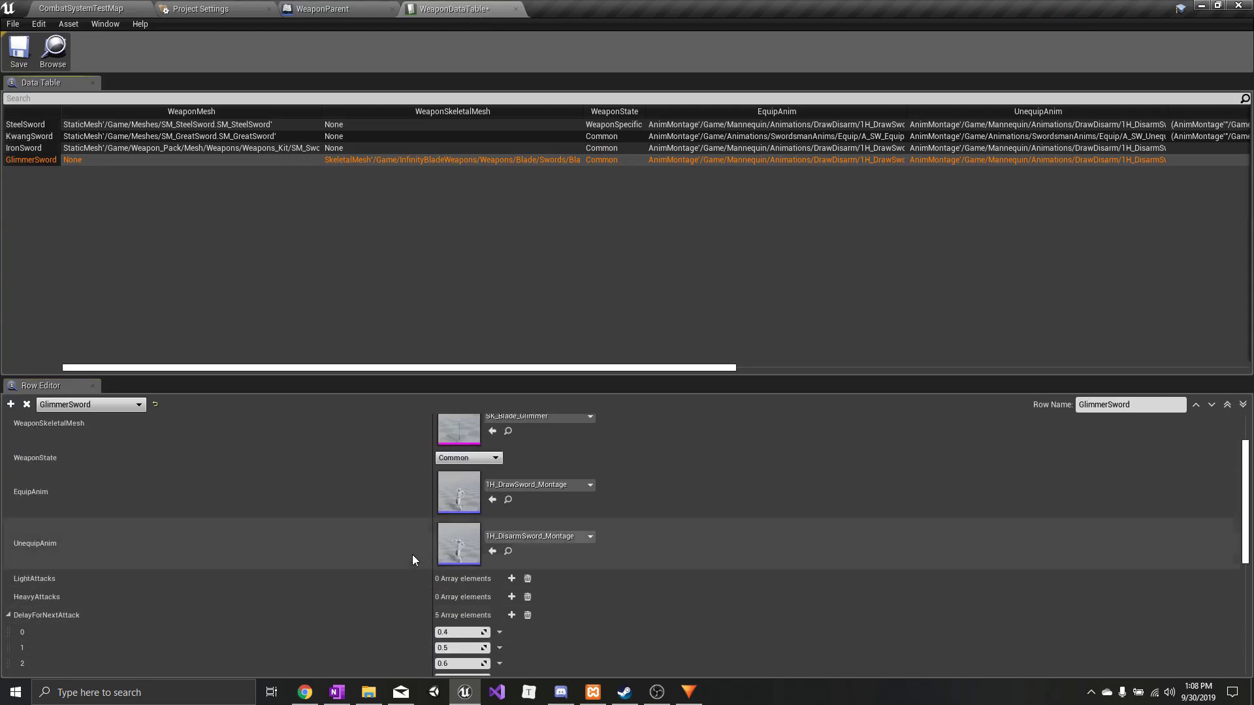
scroll(326, 483, up, 1)
scroll(260, 507, down, 7)
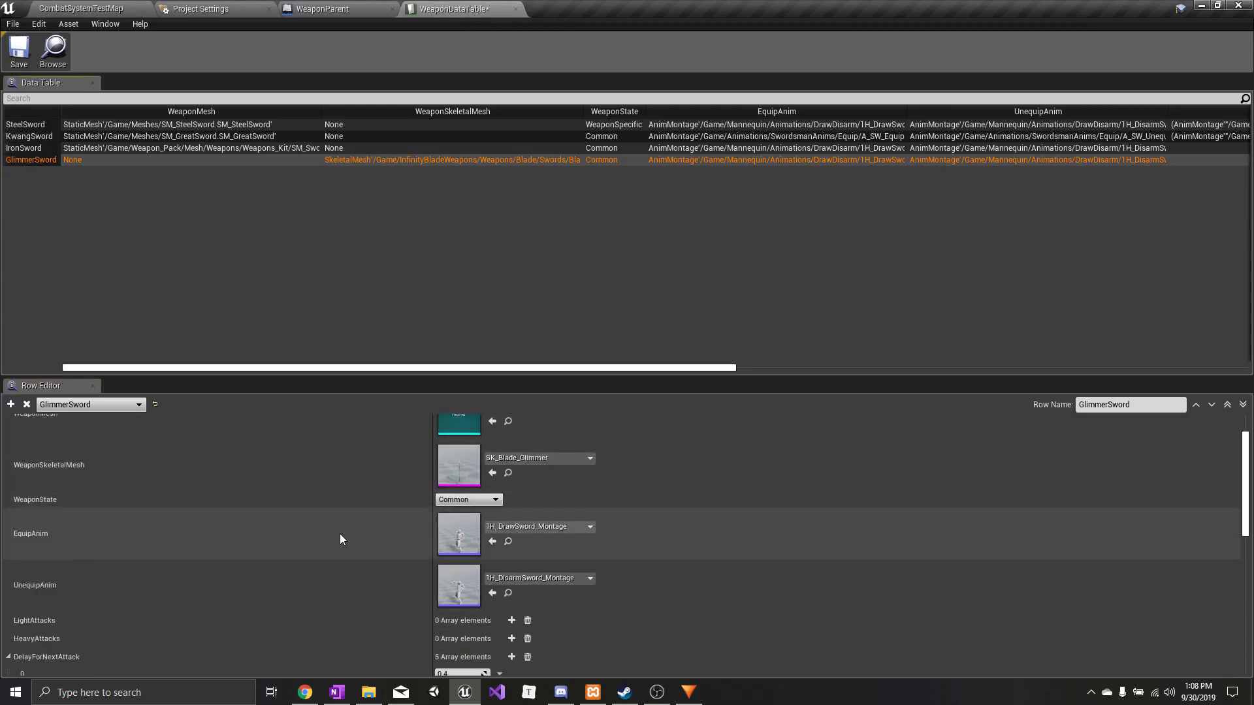
scroll(340, 536, up, 1)
scroll(341, 552, down, 2)
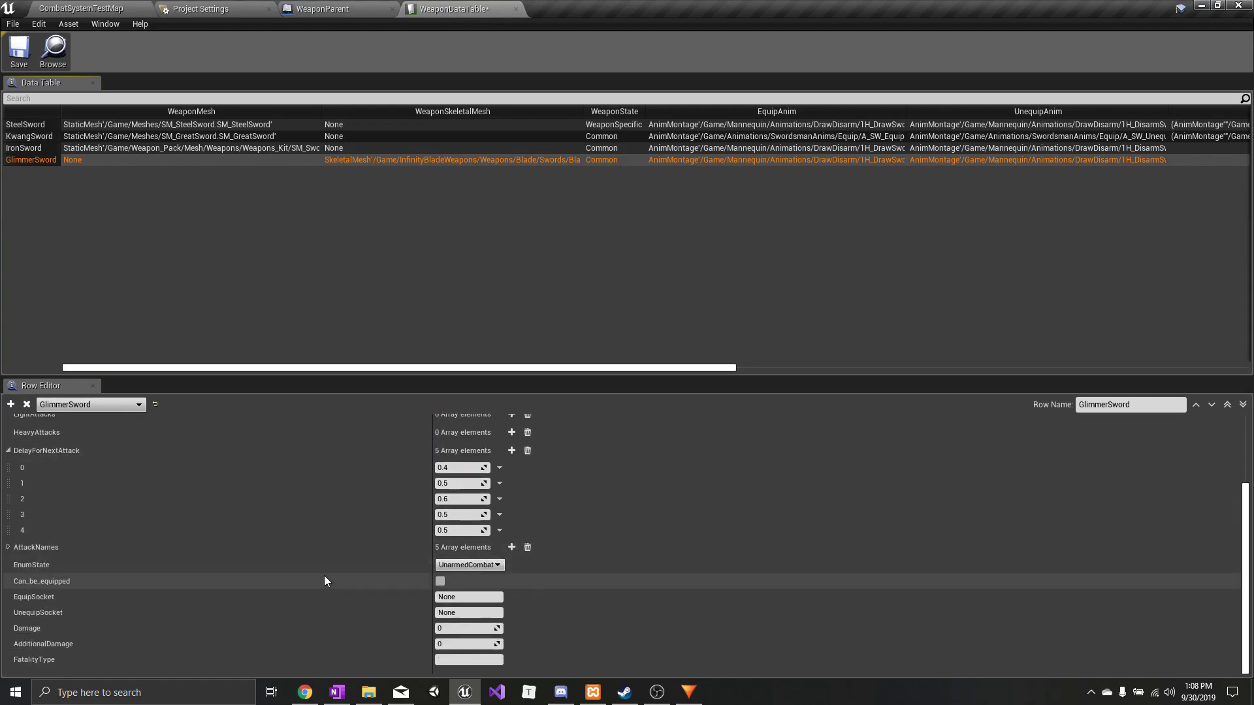
scroll(330, 579, up, 2)
scroll(340, 574, down, 2)
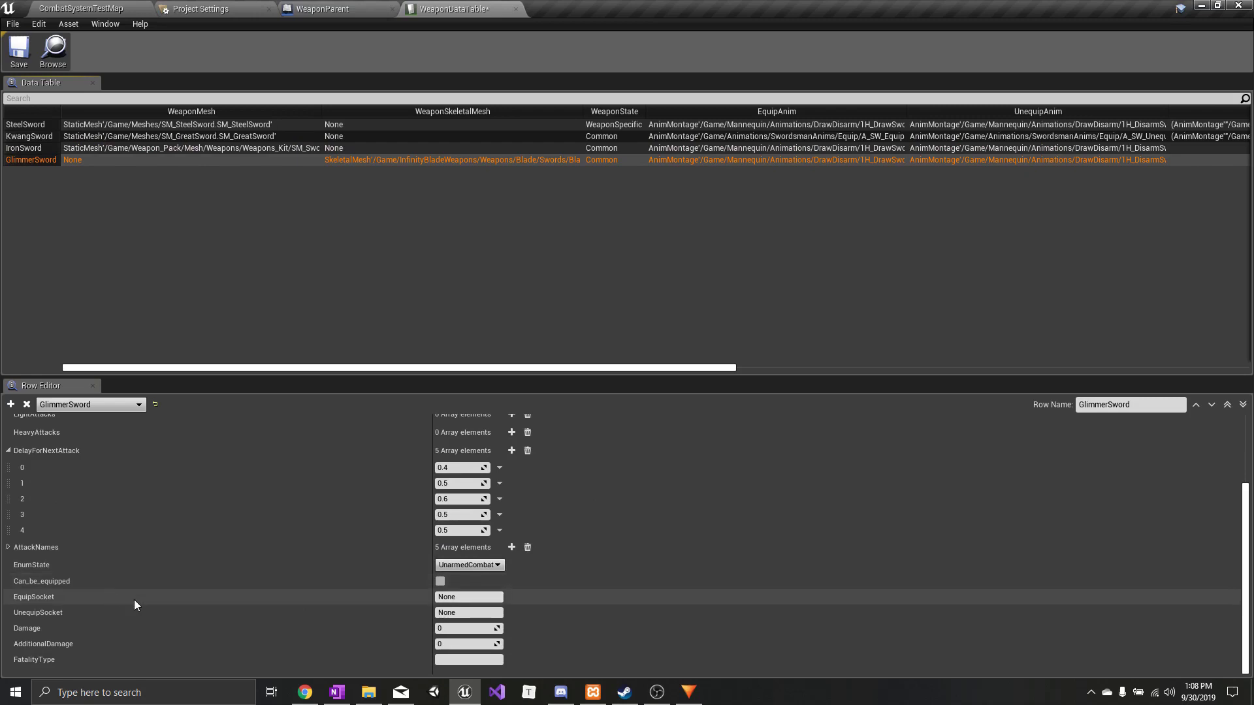
click(457, 597)
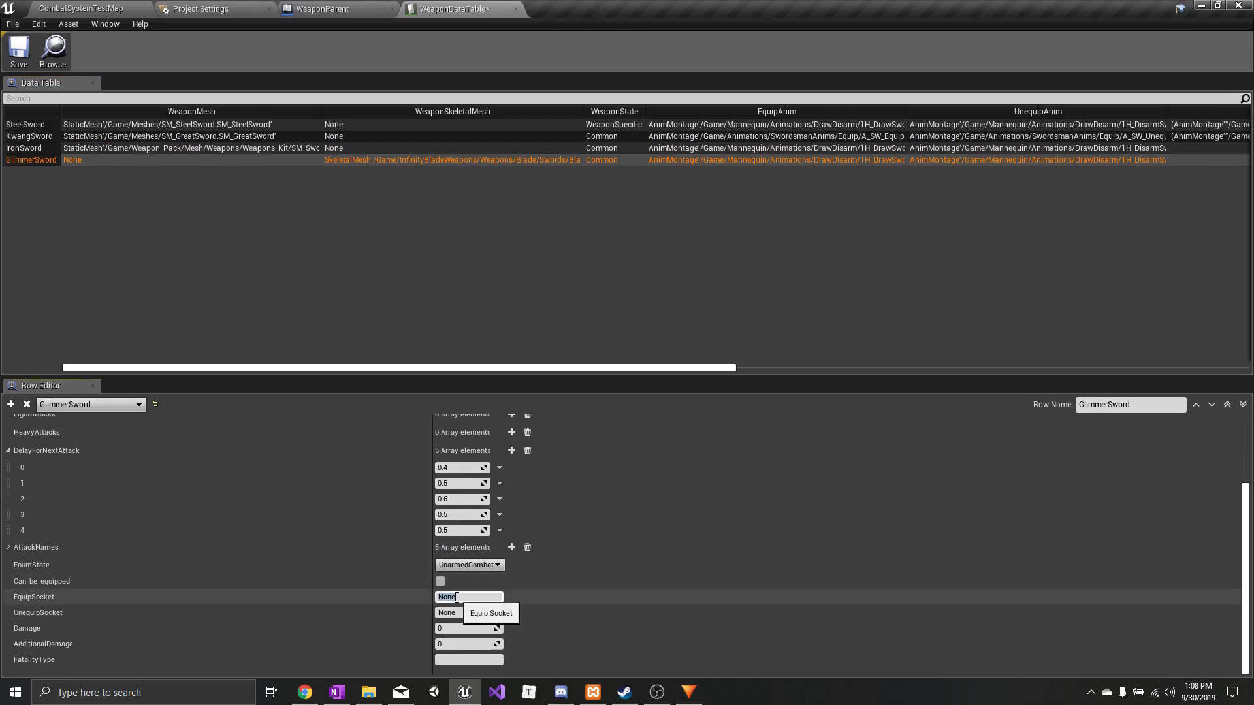
key(Tab)
click(304, 149)
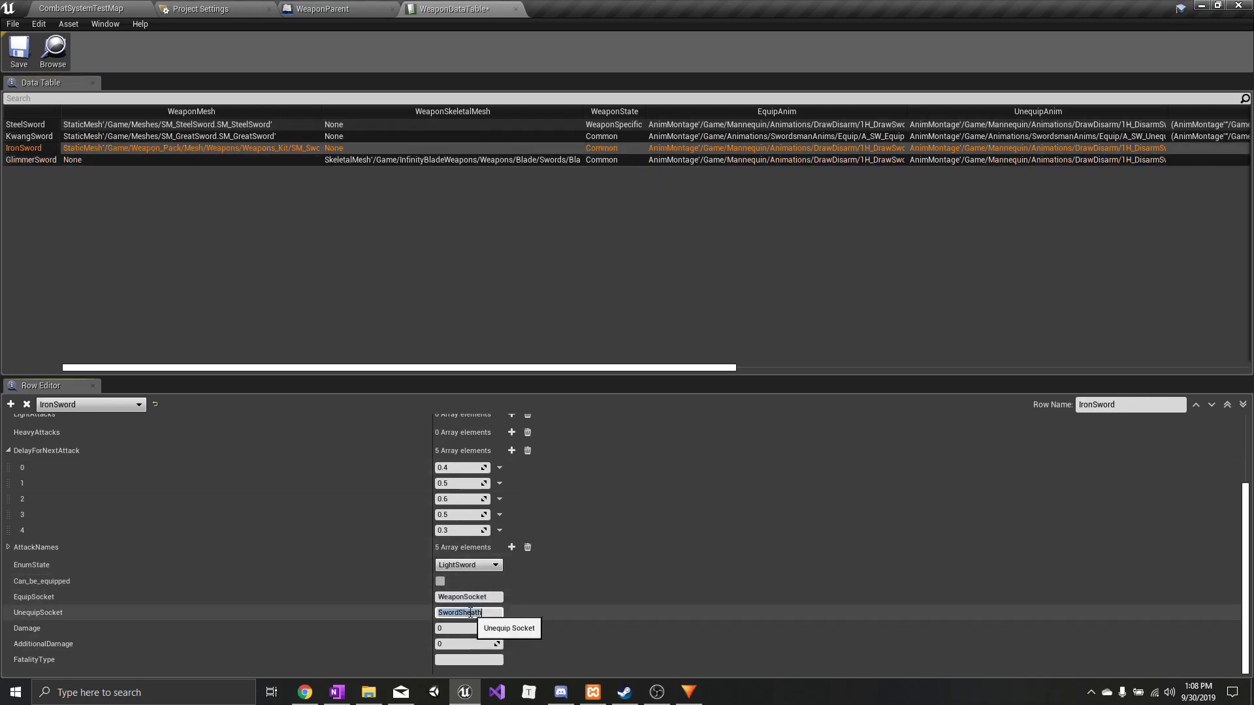
click(255, 159)
key(Tab)
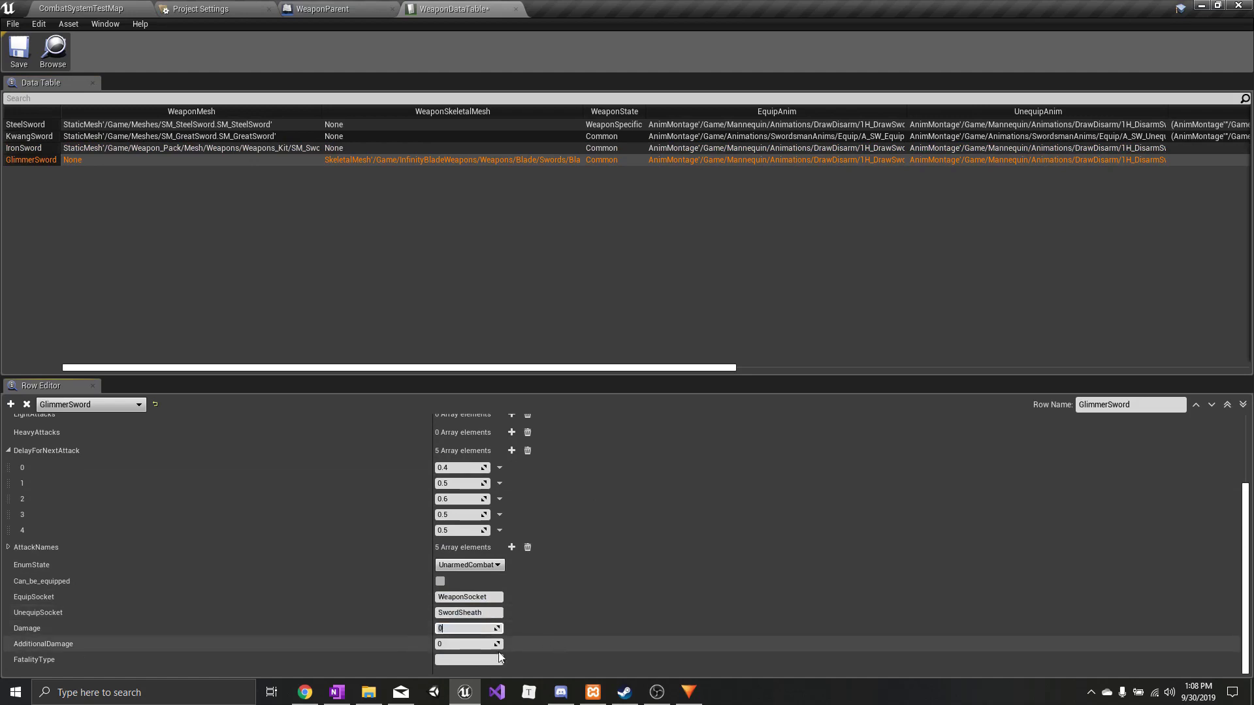
- Set the GlimmerSword row's Damage to 25 and AdditionalDamage to 45, enable Can_be_equipped, and choose LightSword as EnumState
text(25)
key(Tab)
click(440, 581)
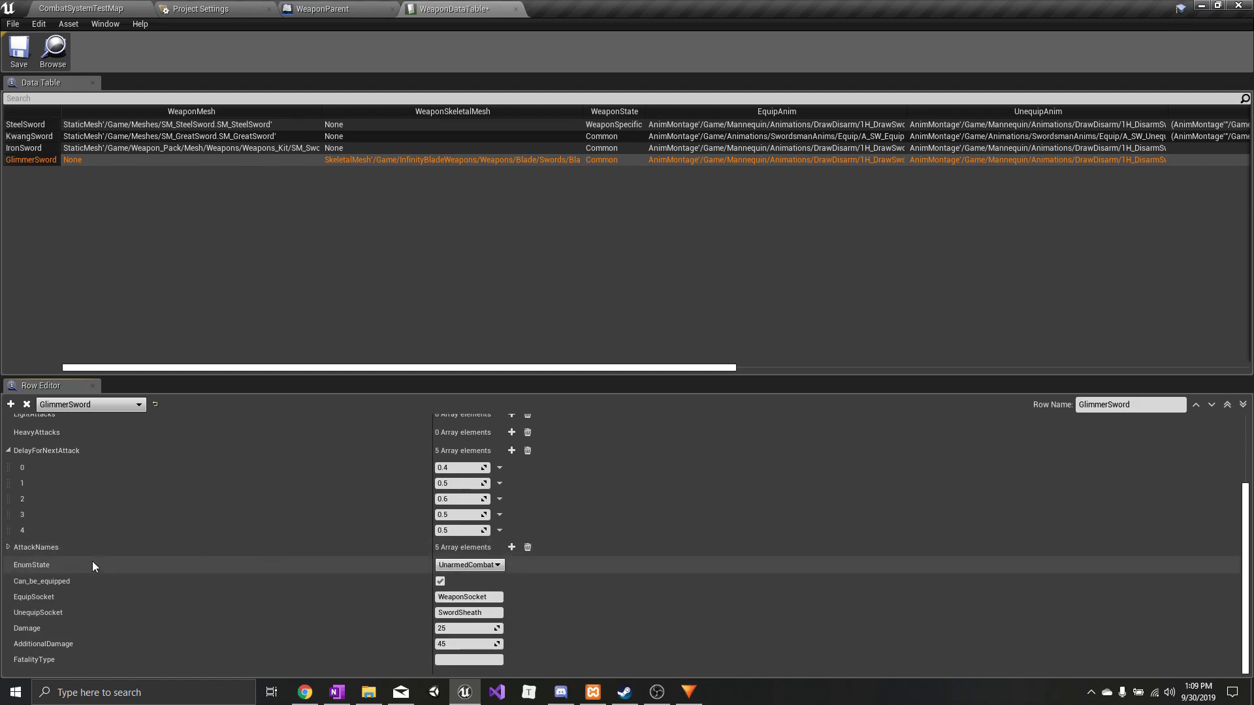
click(448, 566)
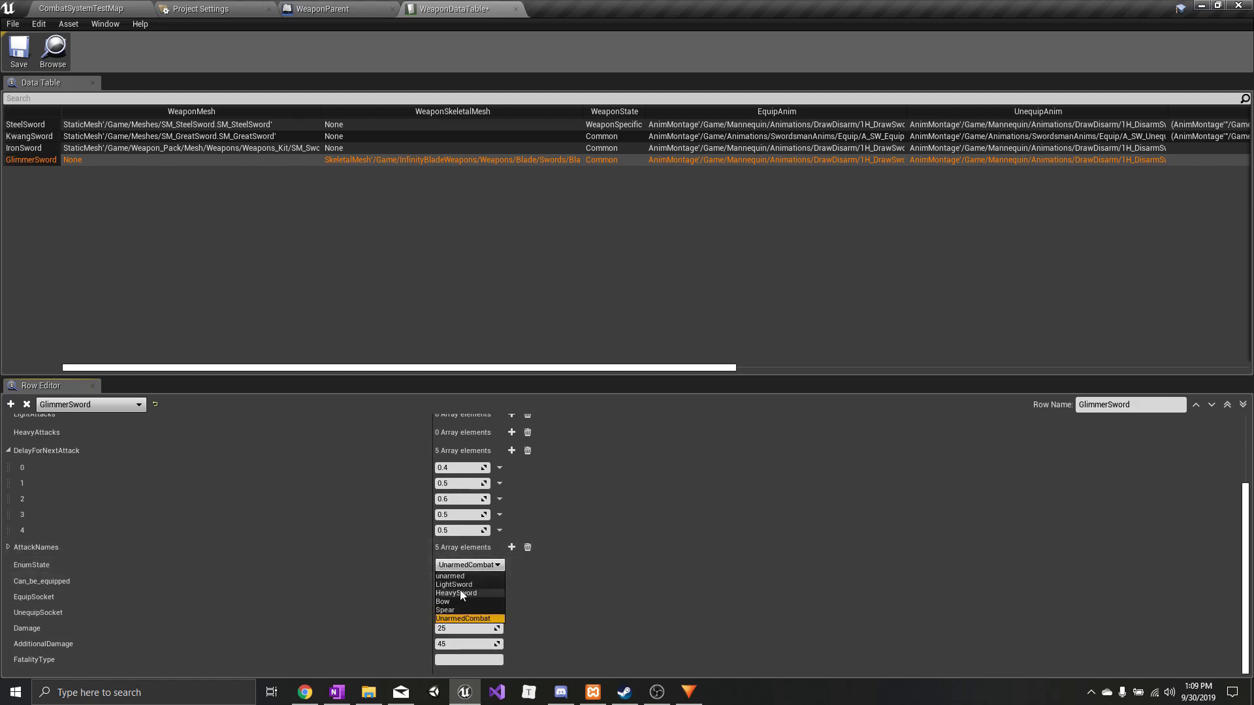
click(450, 584)
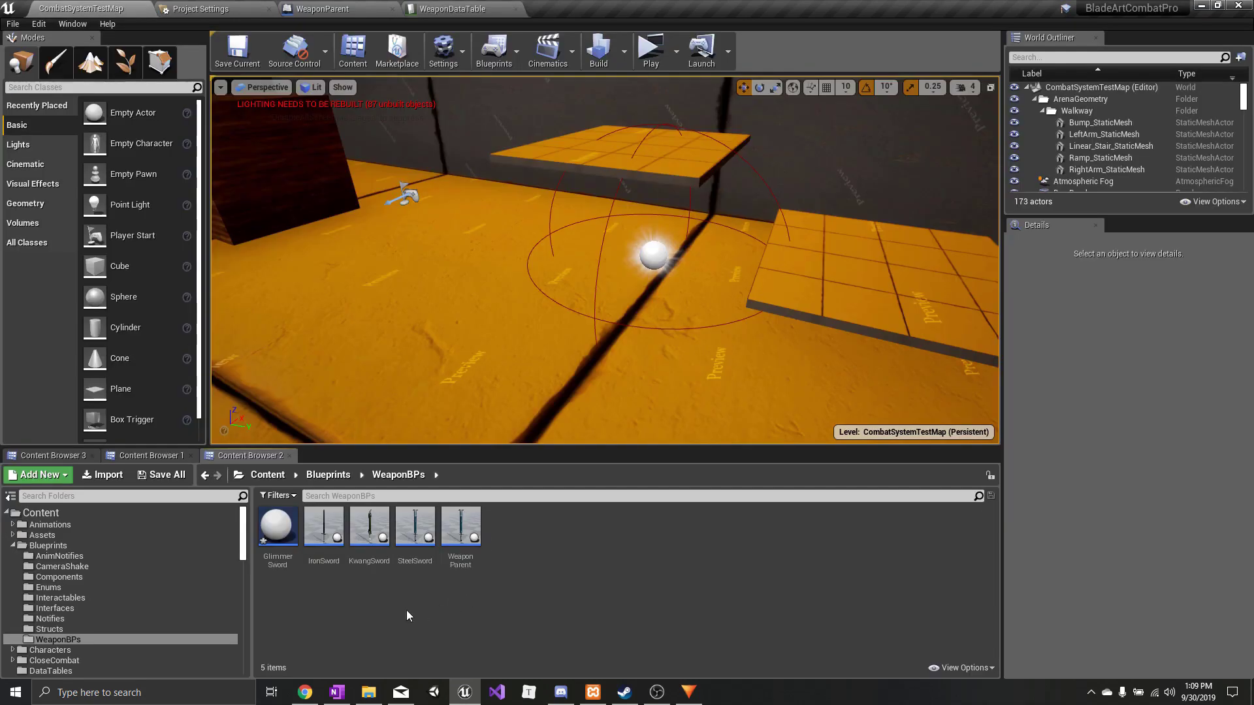
- Open the GlimmerSword blueprint and set its data table Row Name to GlimmerSword
double_click(277, 556)
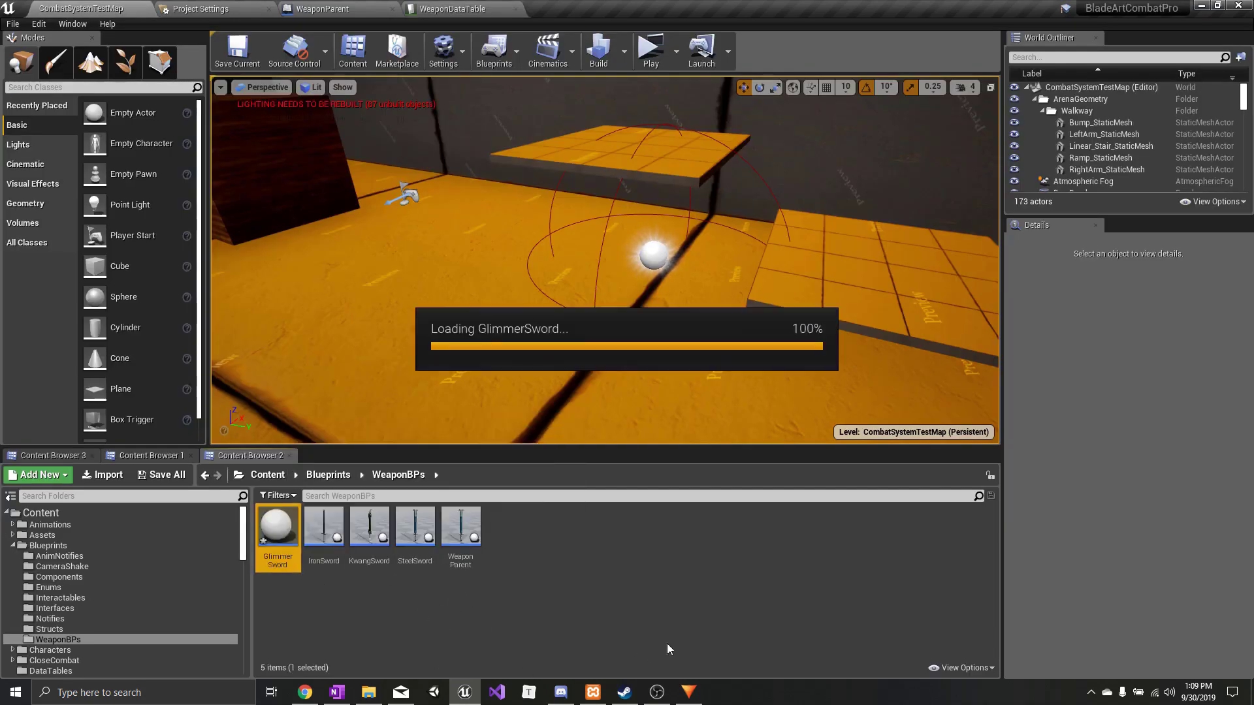
click(1137, 321)
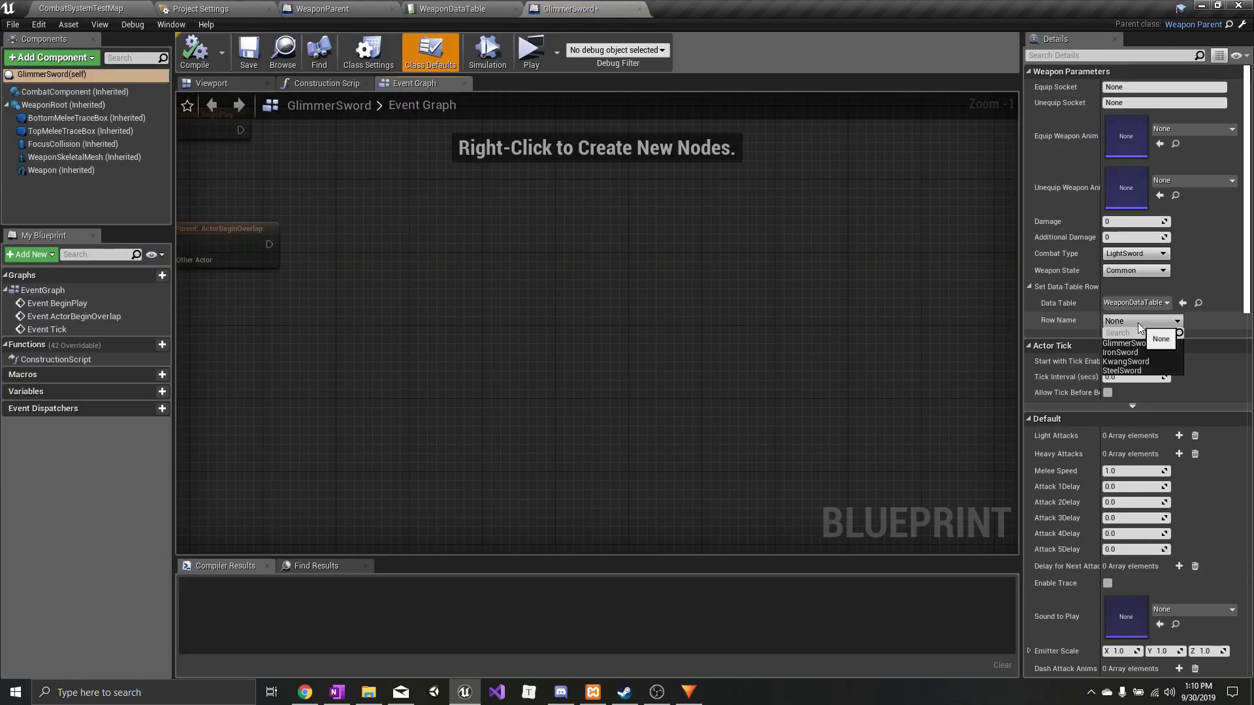
click(1142, 343)
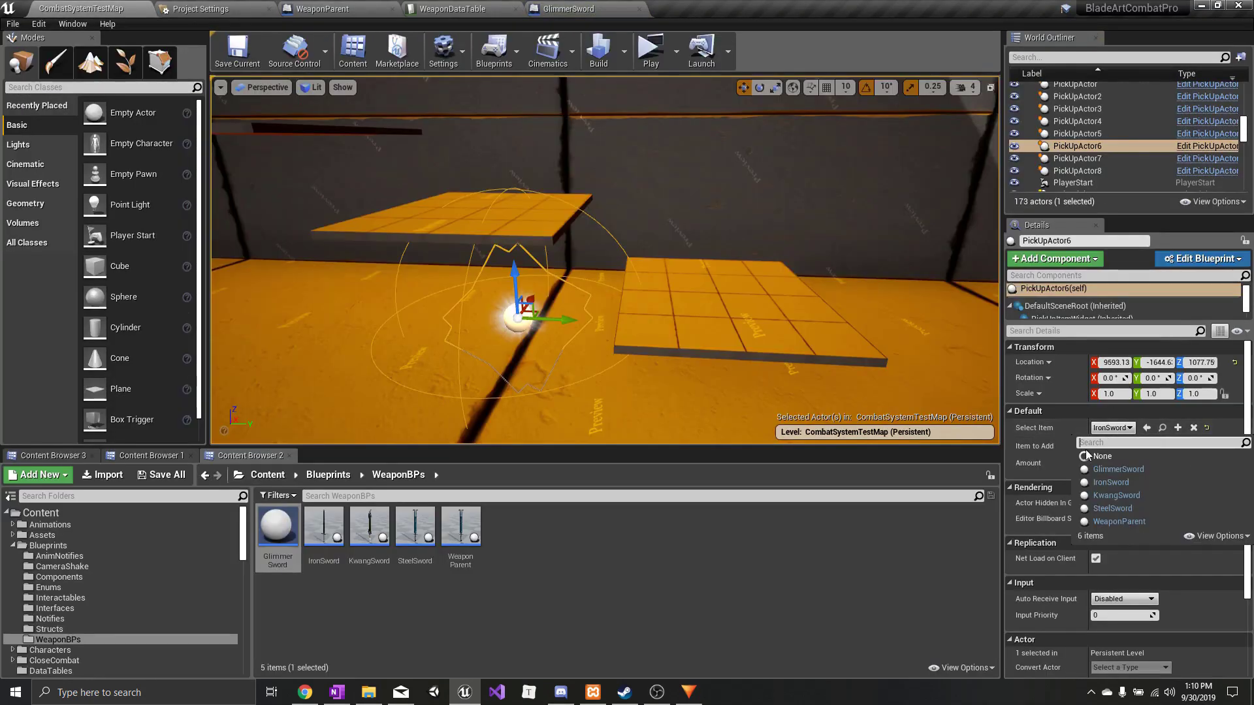
- Change the Select Item of PickUpActor6 in the level to GlimmerSword
click(1103, 469)
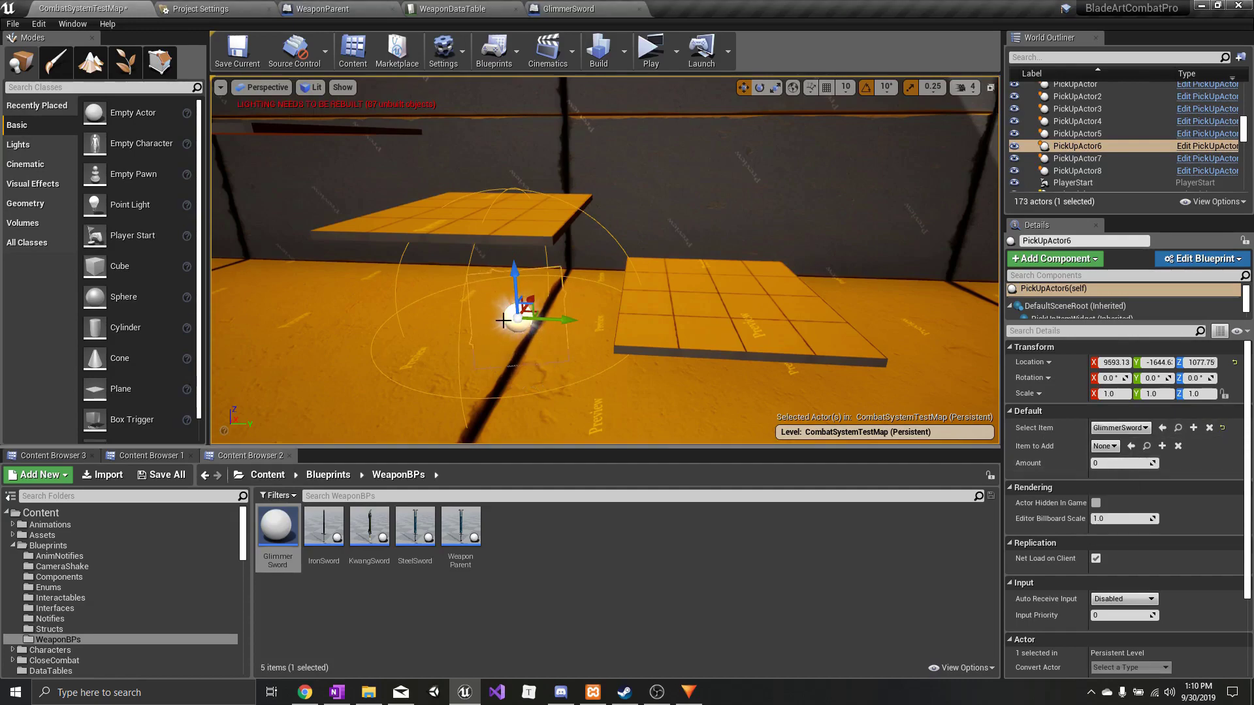
- Play the level in a standalone preview and test the sword by moving around and performing repeated attacks
click(651, 65)
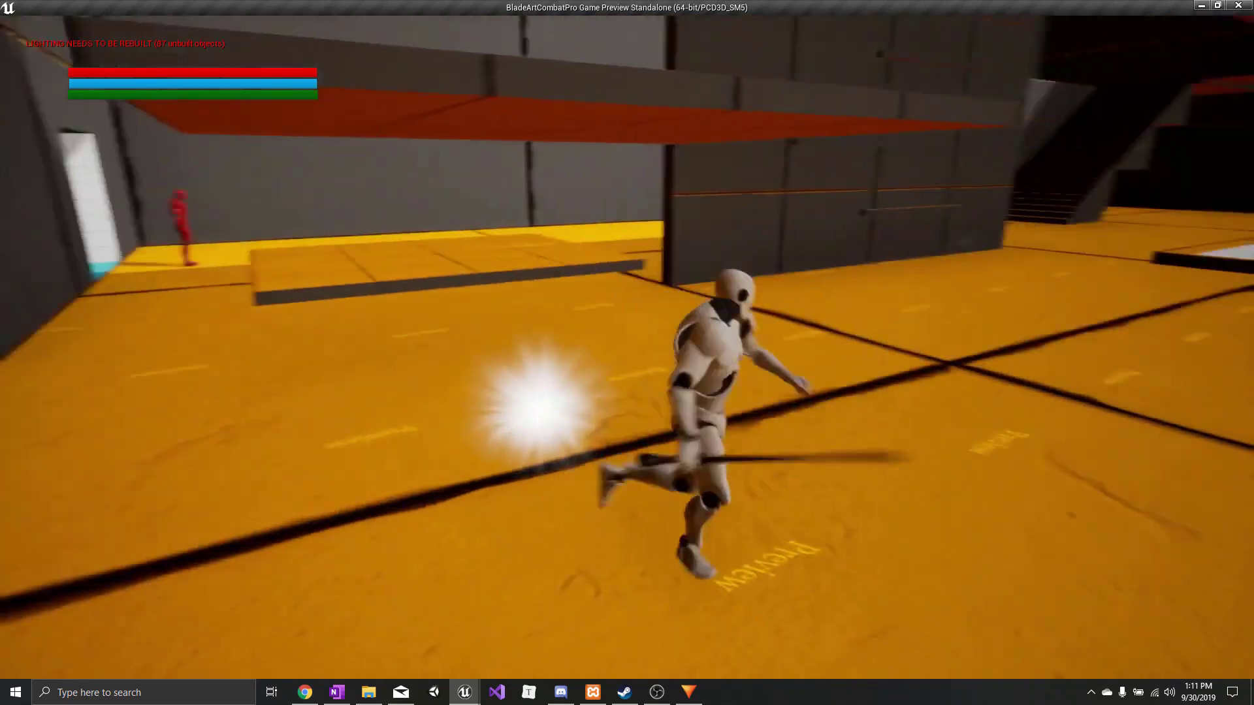
key(e)
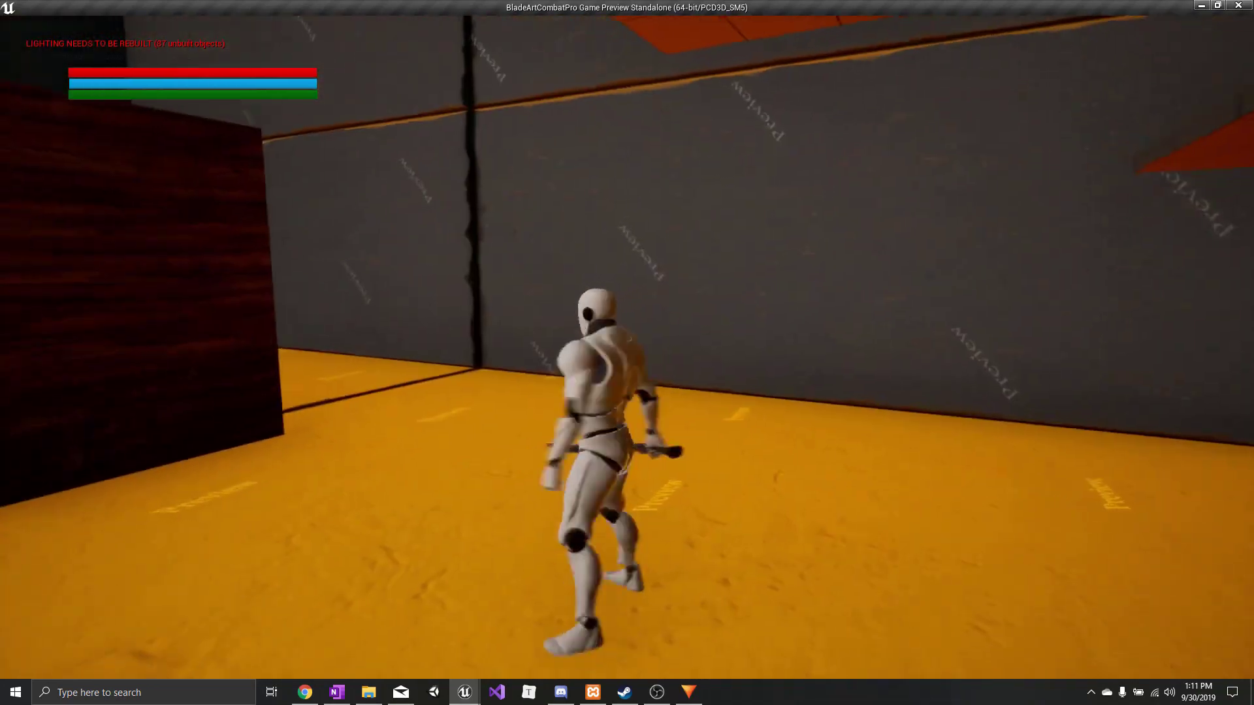
click(627, 353)
click(627, 352)
click(627, 352)
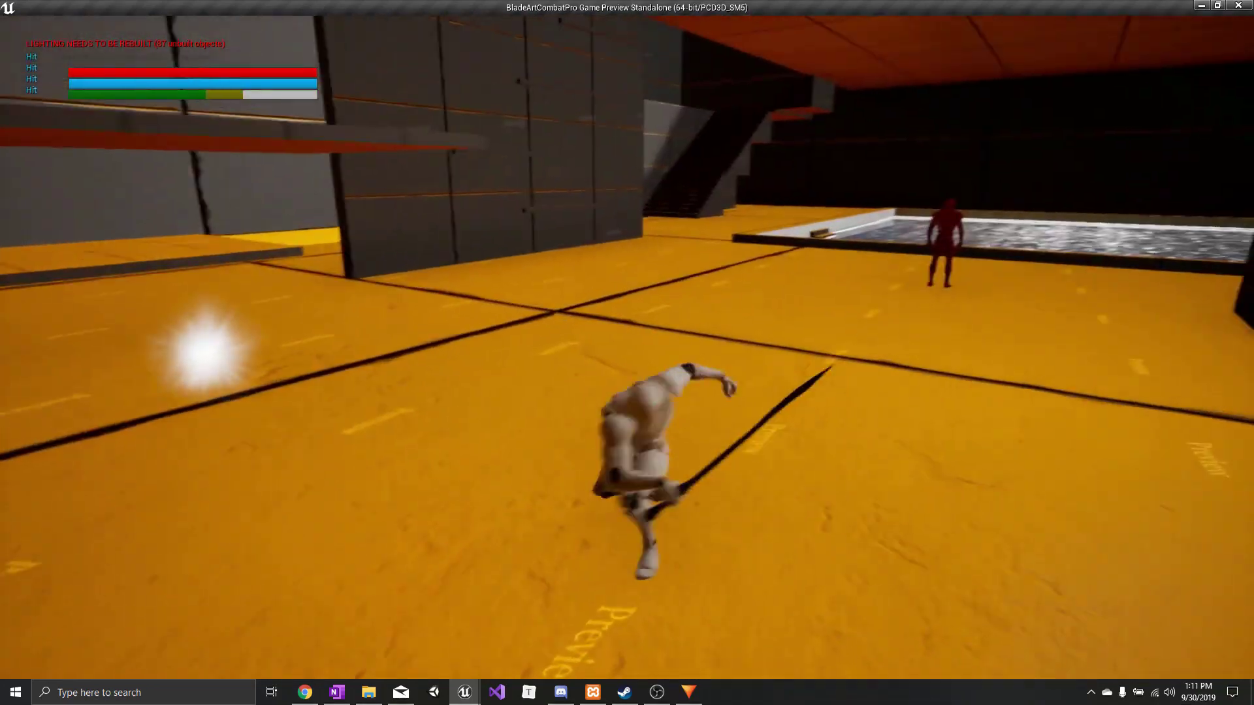
click(627, 352)
key(w)
click(627, 352)
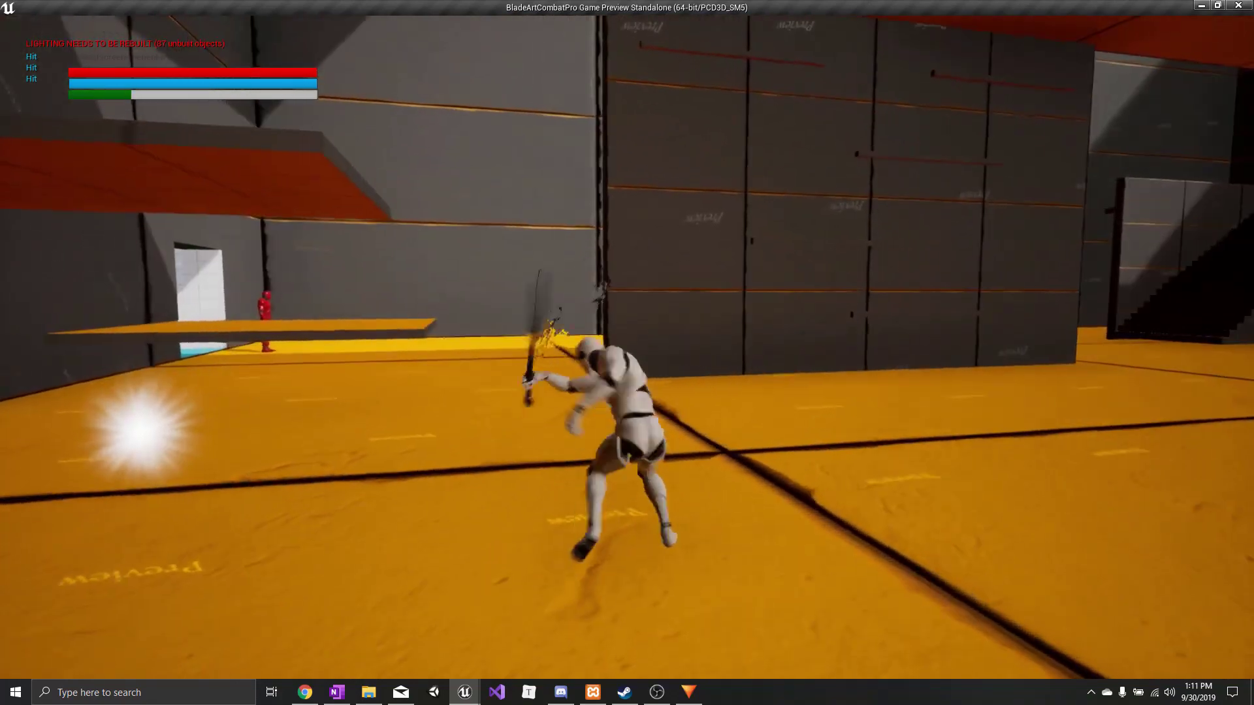
click(627, 353)
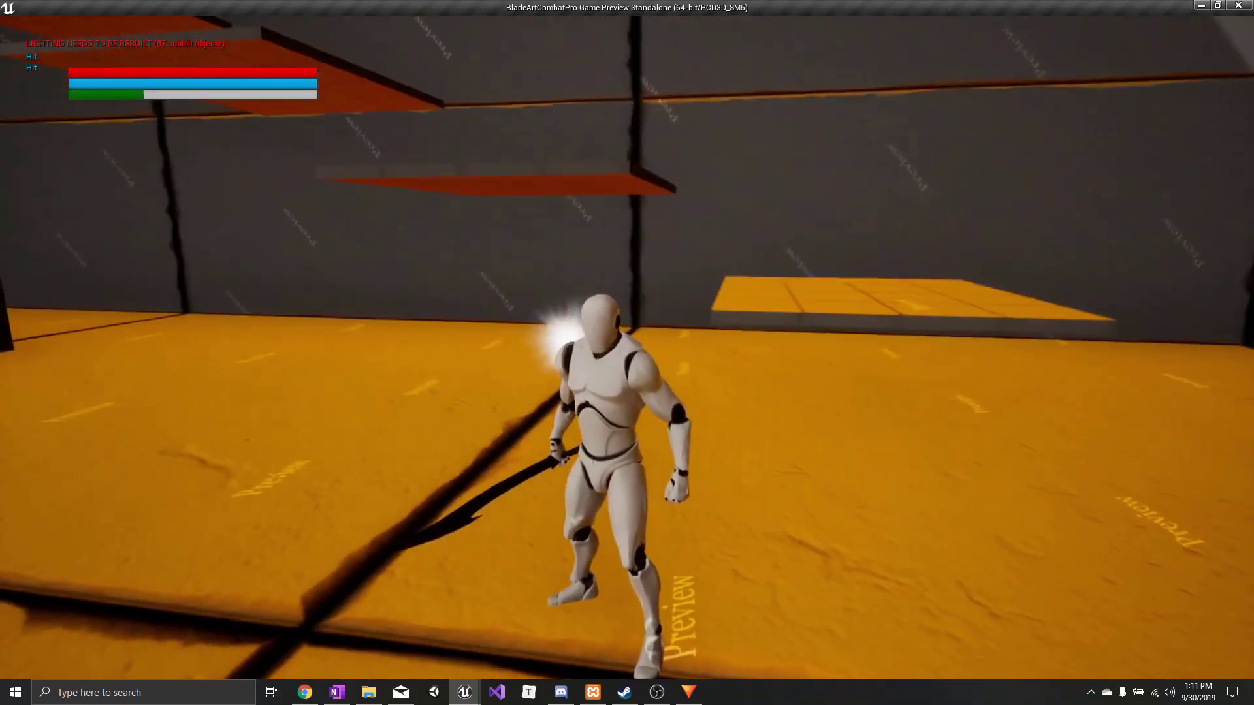
key(w)
click(627, 353)
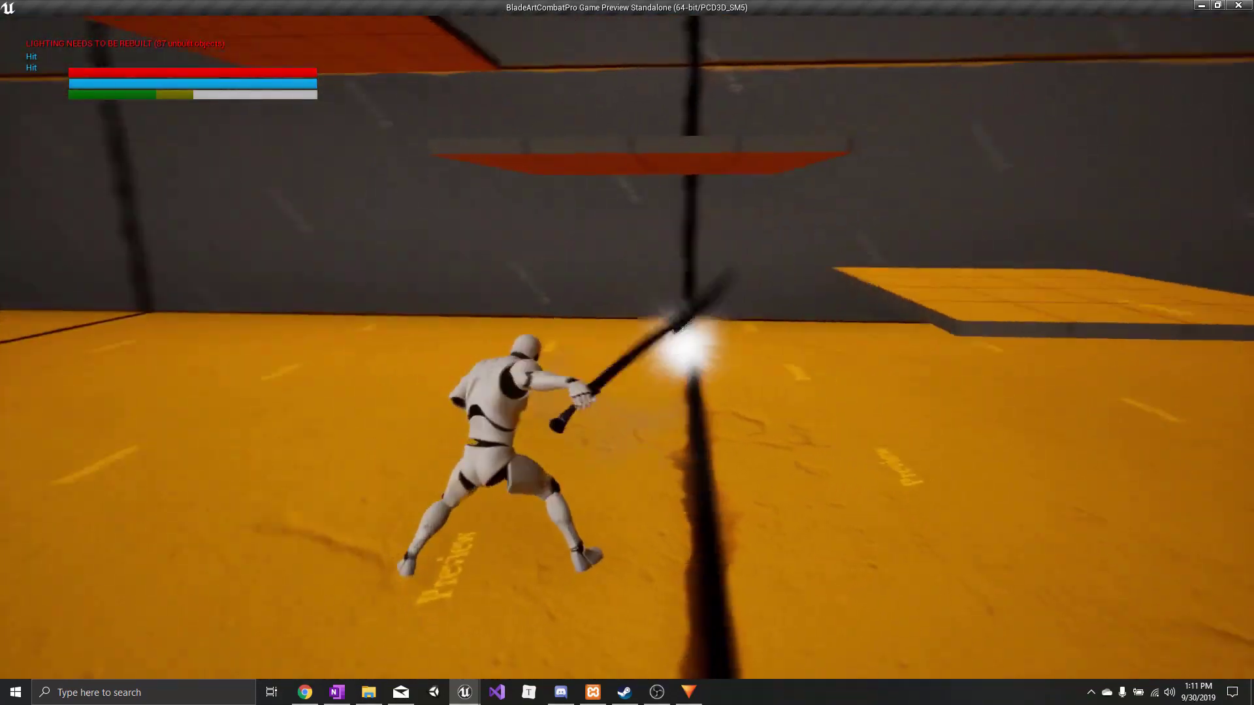
click(627, 353)
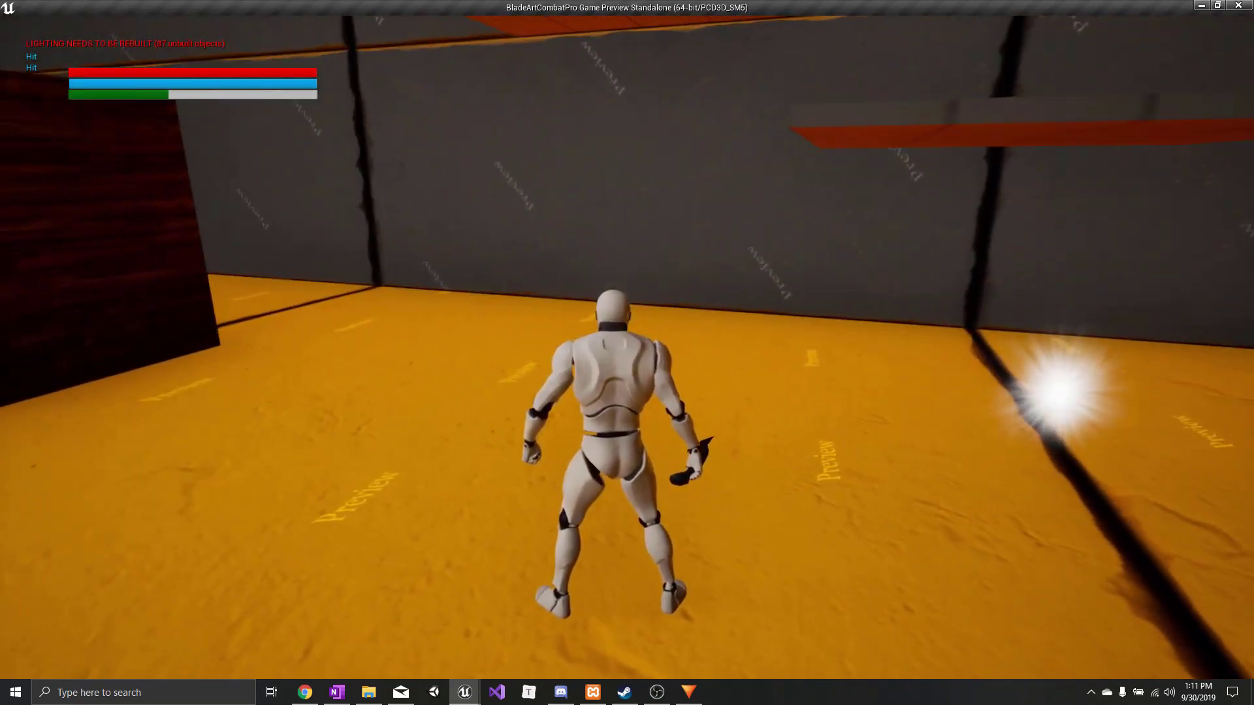
- Assign Attack_PrimaryA_Montage, Attack_PrimaryB_Montage and Attack_PrimaryC_Montage to LightAttacks elements 0, 1 and 2 of the GlimmerSword row
key(Escape)
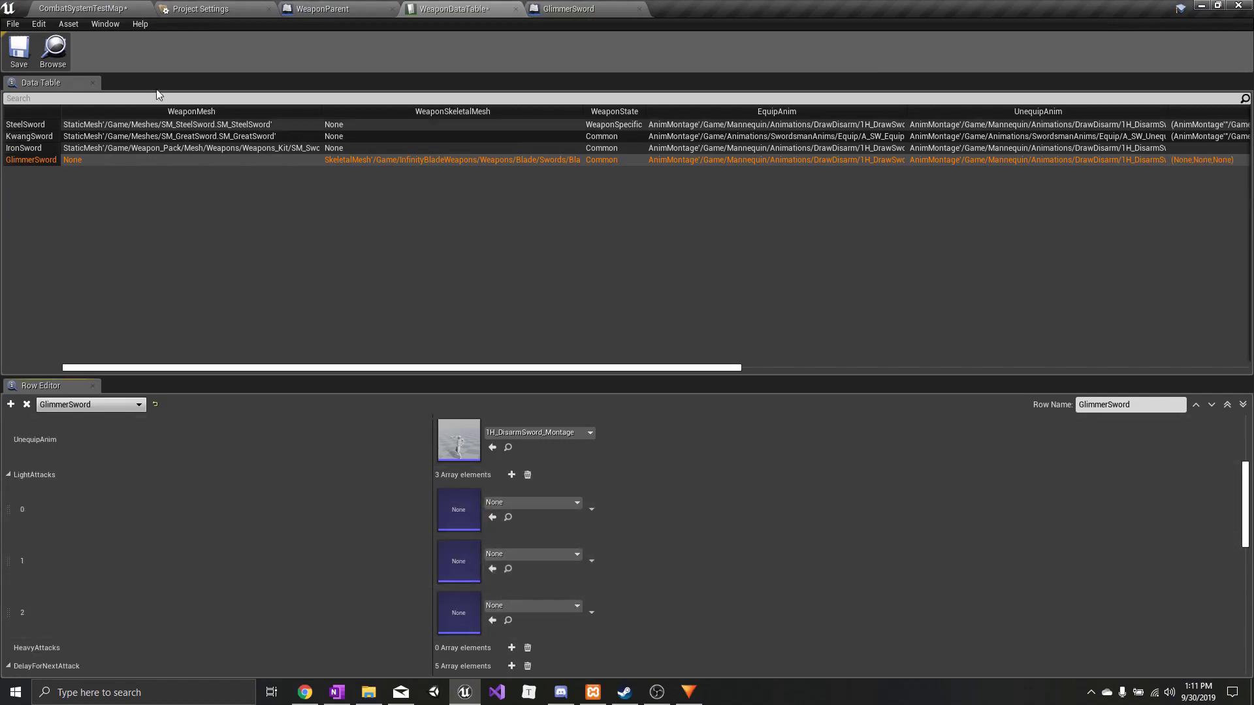
click(72, 9)
click(485, 13)
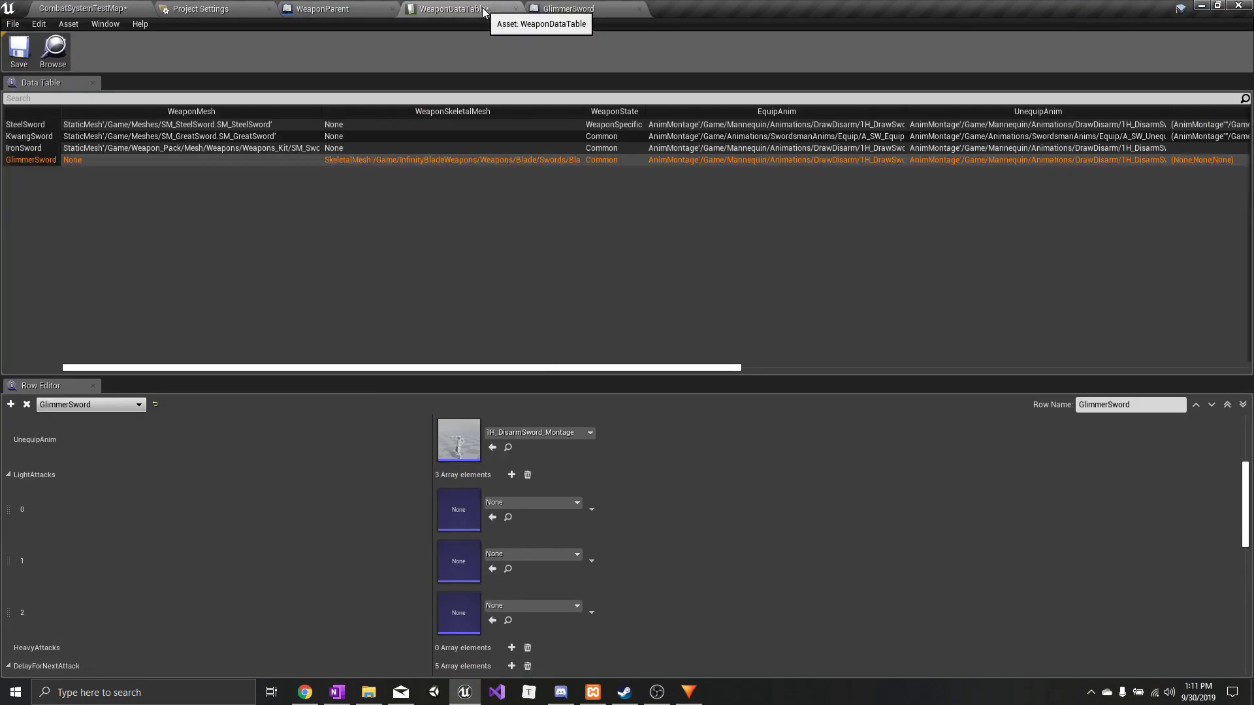
click(492, 517)
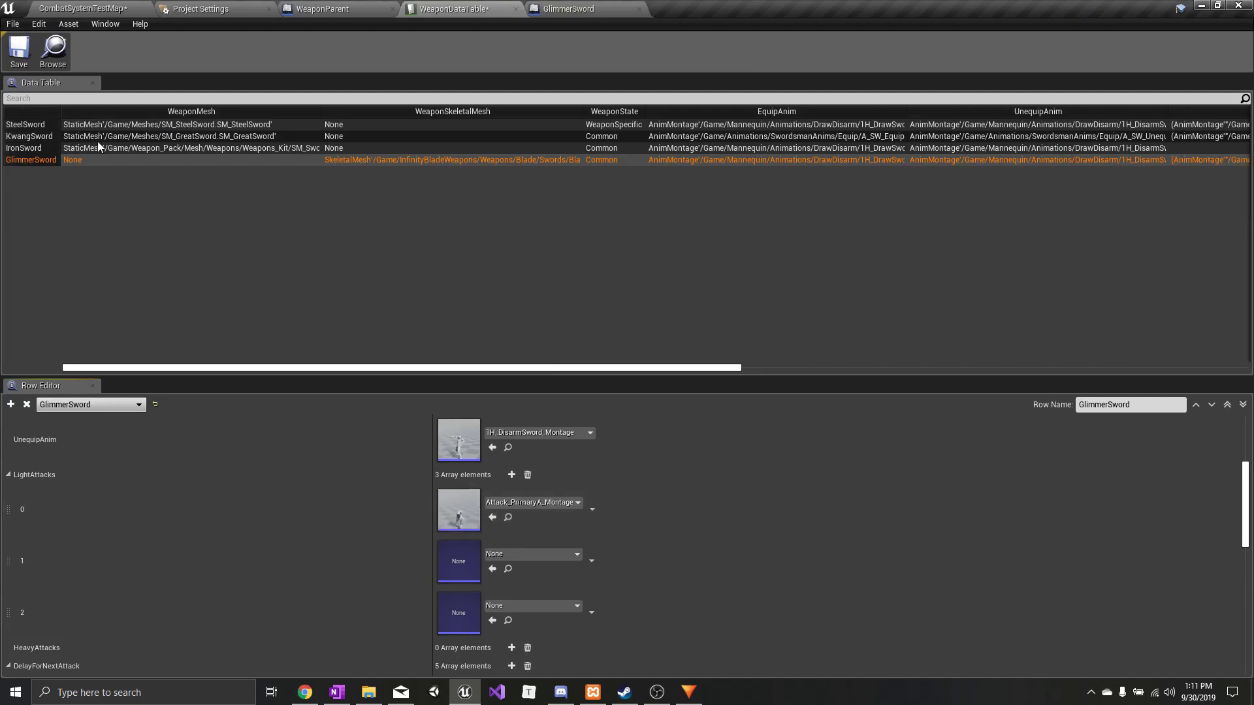
click(83, 7)
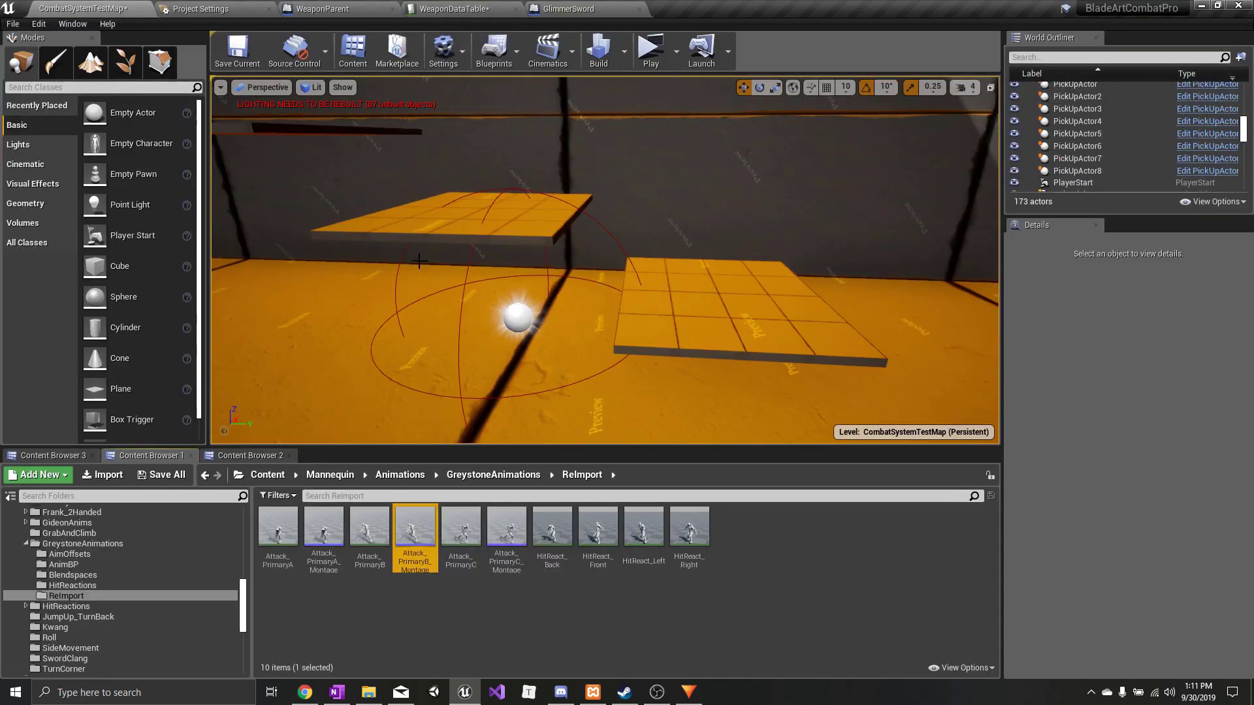
click(494, 7)
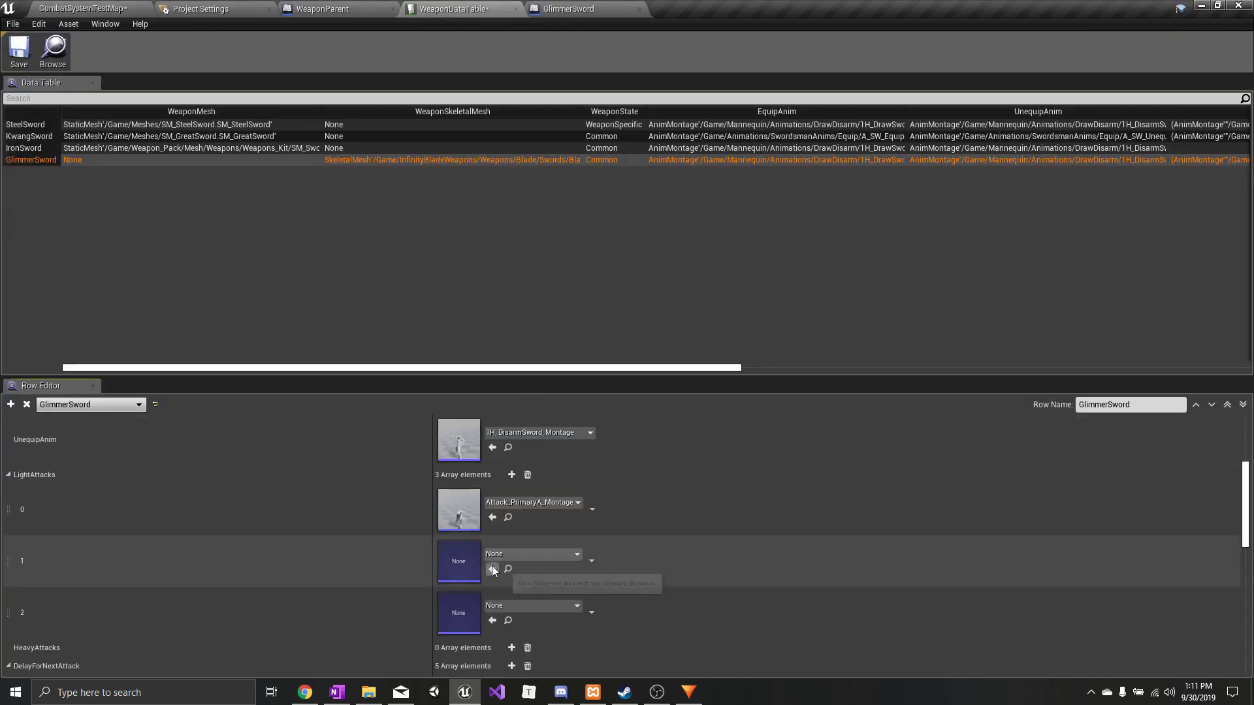
click(492, 568)
click(83, 7)
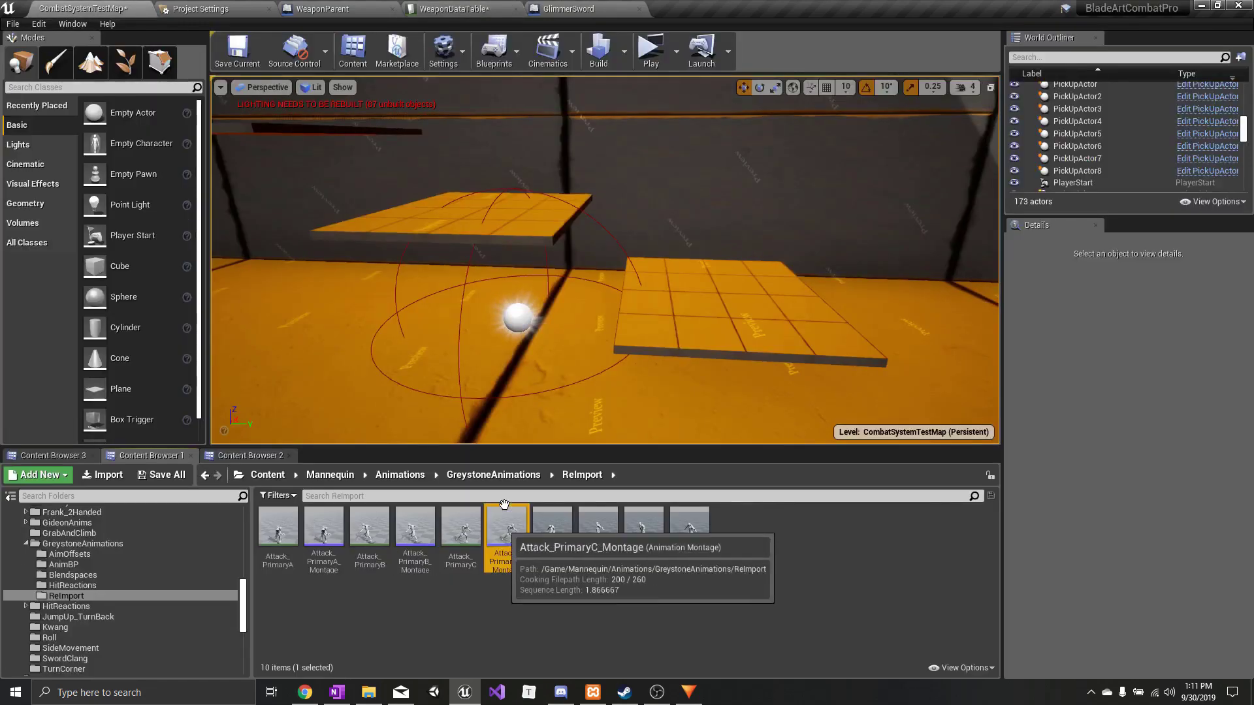
click(504, 8)
click(493, 621)
- Set the GlimmerSword row's WeaponState to WeaponSpecific
scroll(444, 557, up, 5)
scroll(329, 579, down, 3)
scroll(433, 577, up, 2)
scroll(359, 553, up, 3)
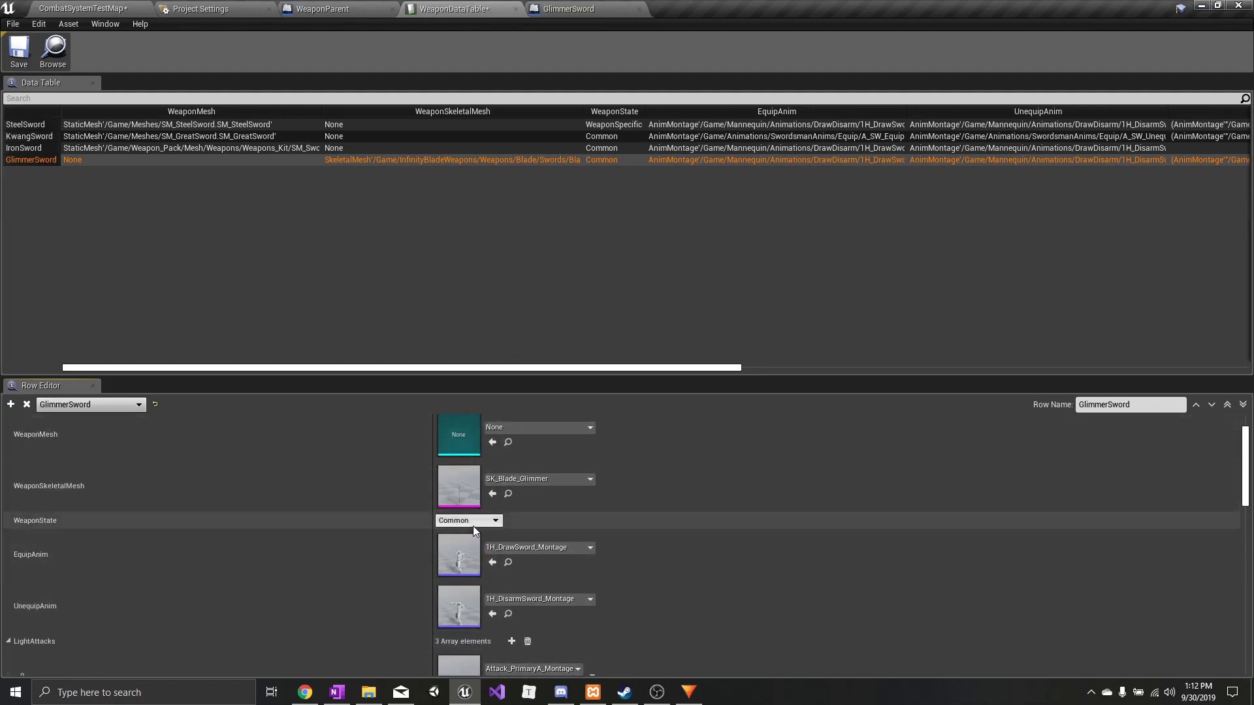
click(474, 523)
click(480, 547)
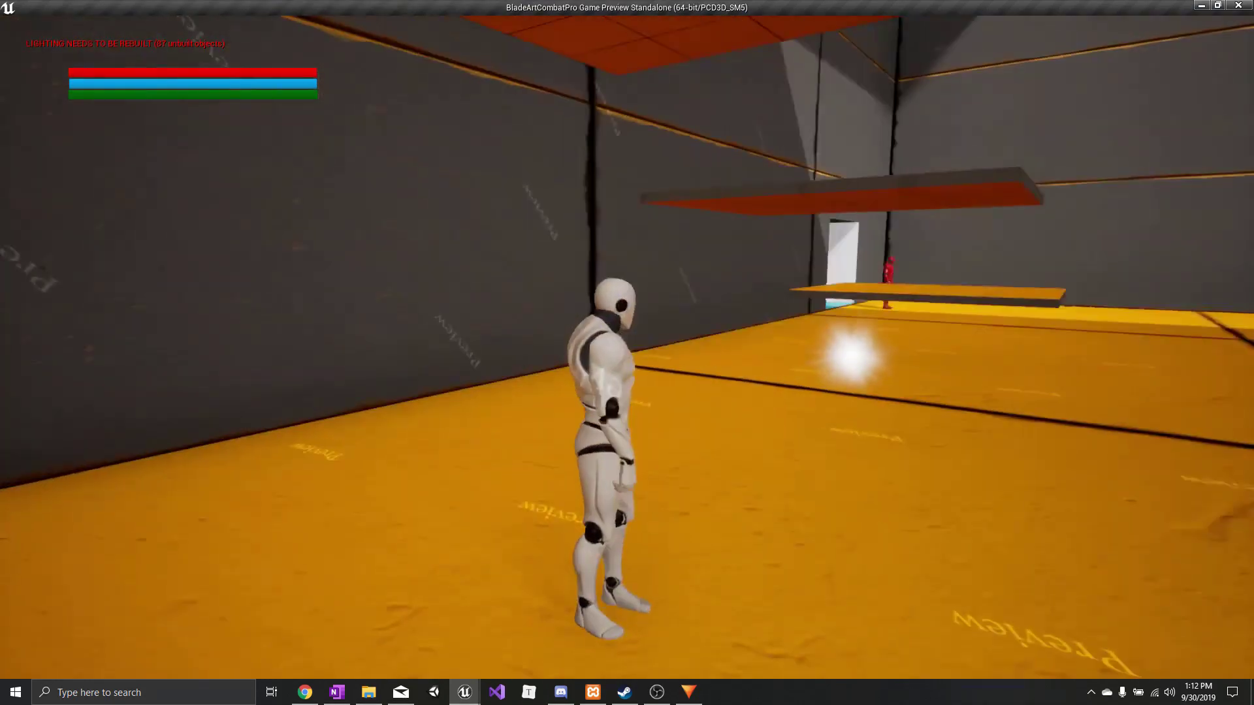
- Play the level in a standalone preview, pick up the GlimmerSword and test its light attack combo
key(w)
key(e)
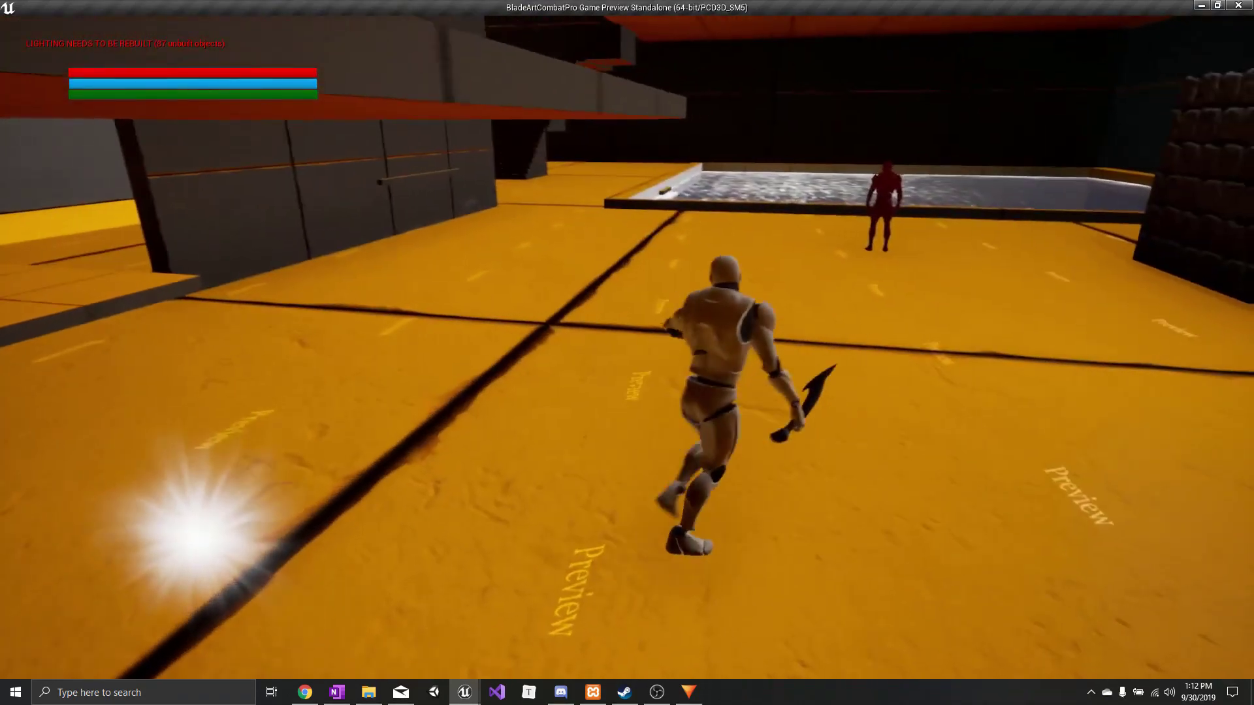
click(627, 352)
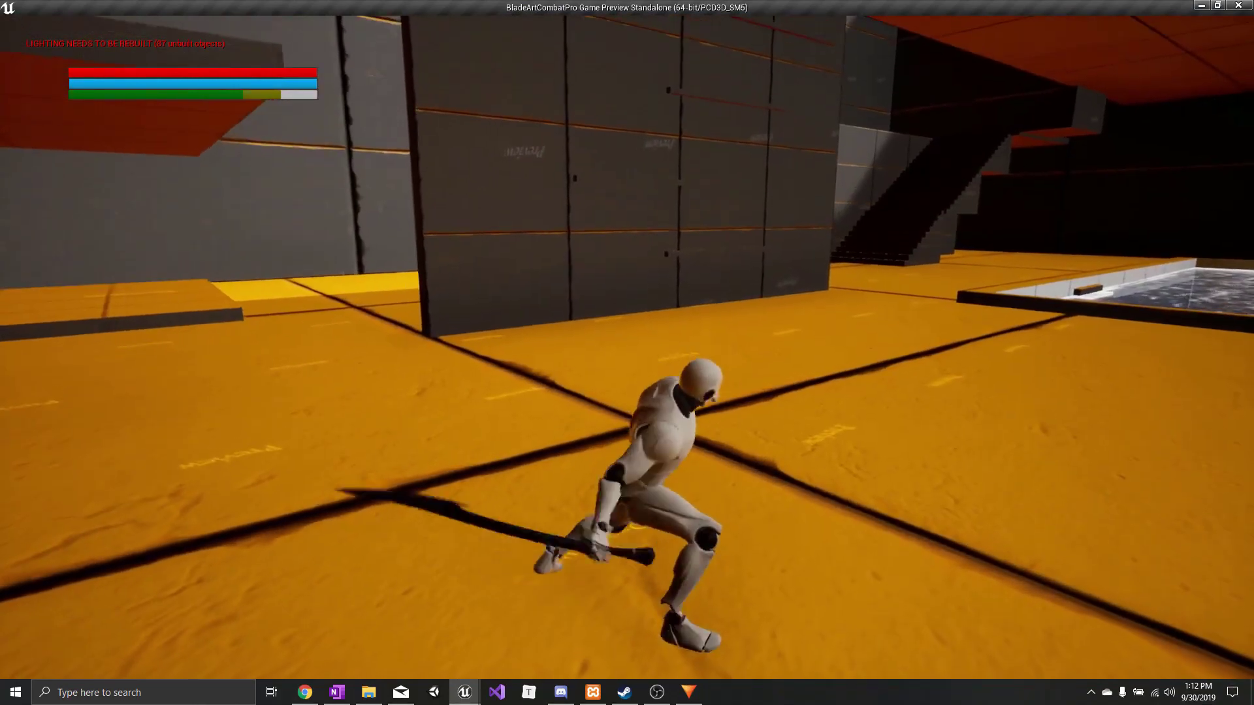
click(627, 353)
click(627, 353)
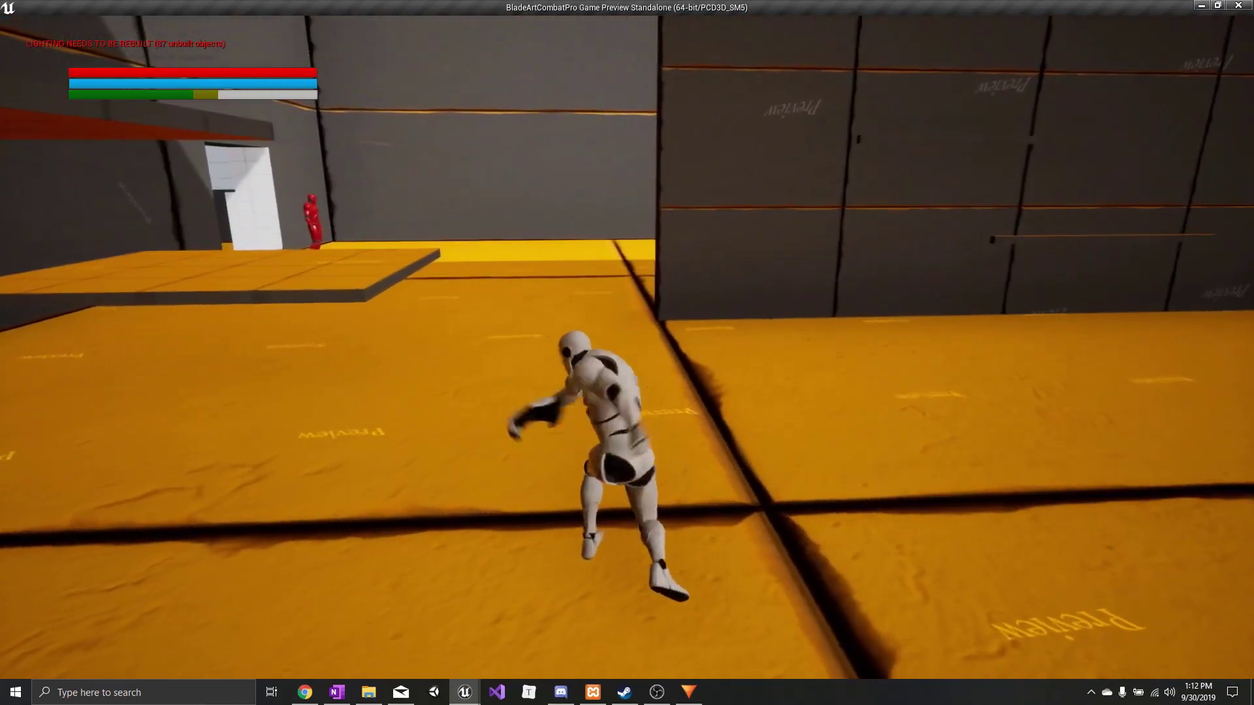
click(627, 353)
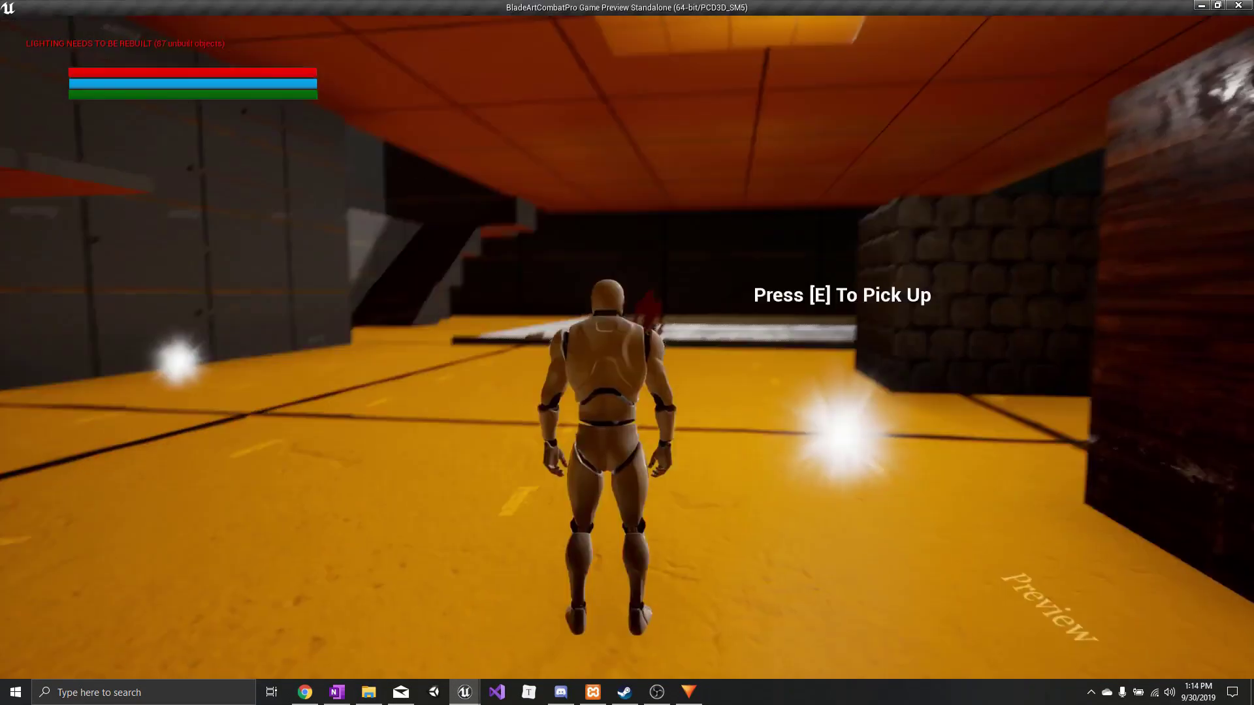
- Run around the preview level, pick up the curved sword and the straight sword, and test the attacks of each
key(a)
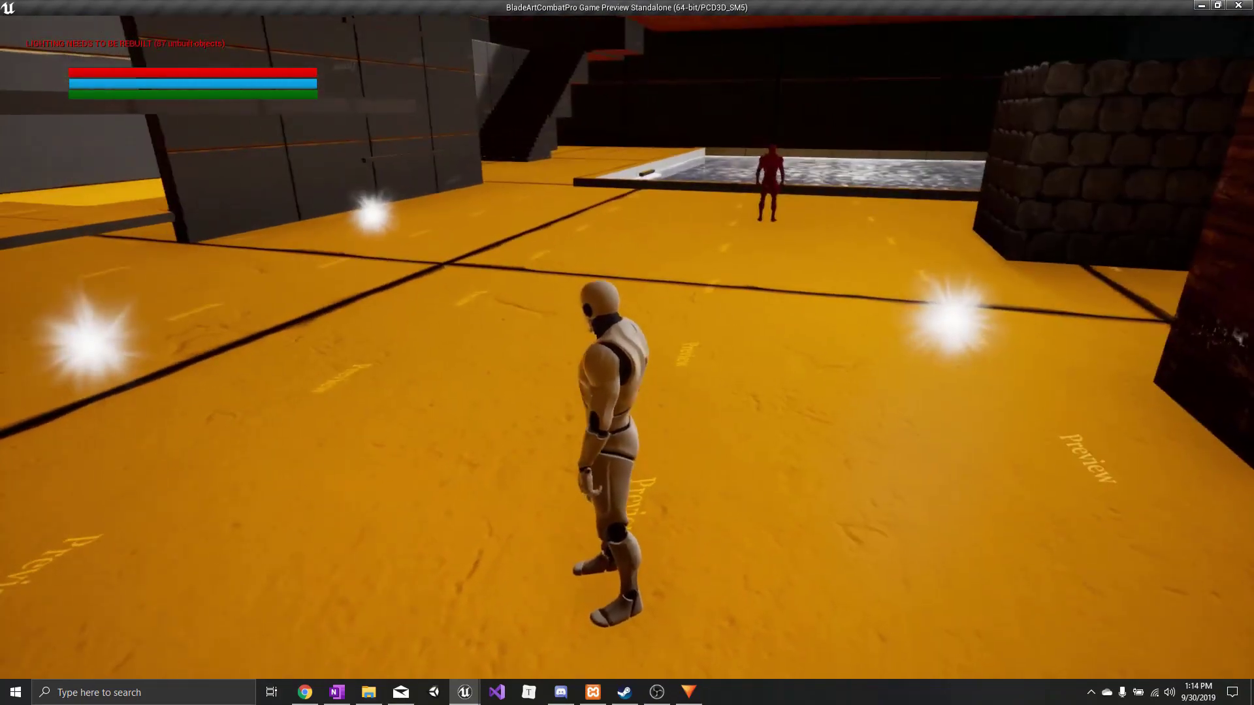
key(d)
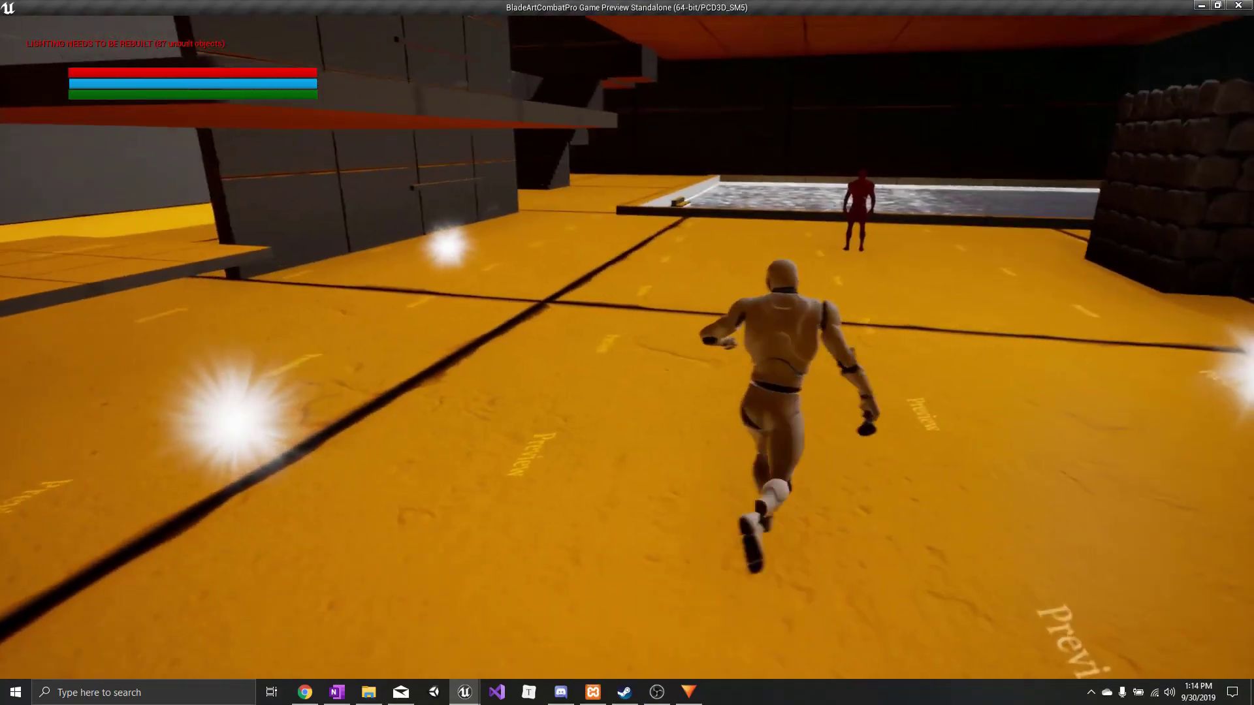
key(s)
key(w)
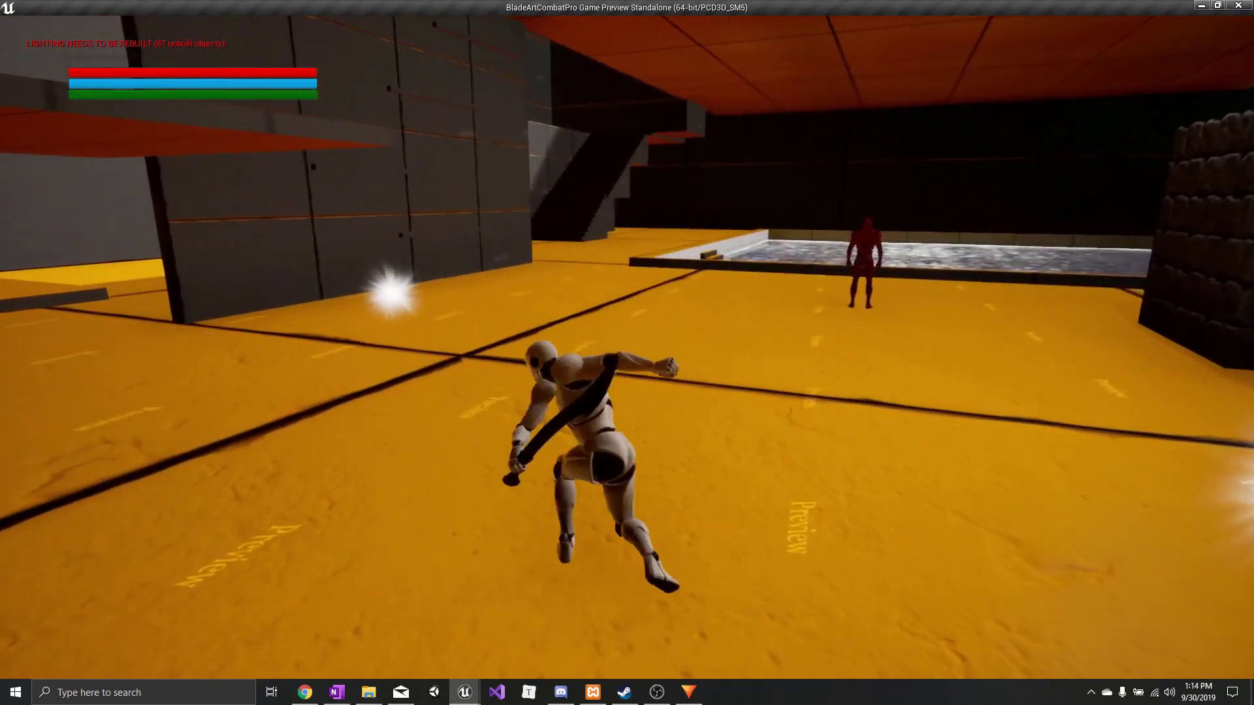
key(w)
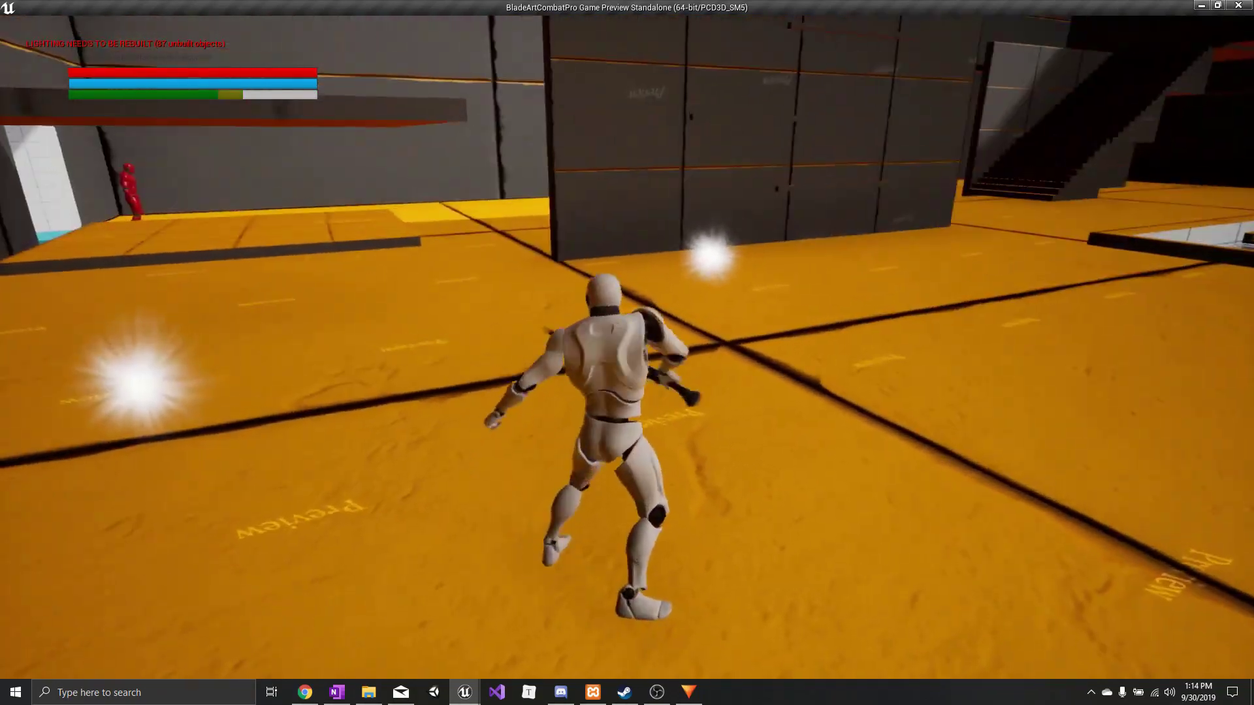
key(w)
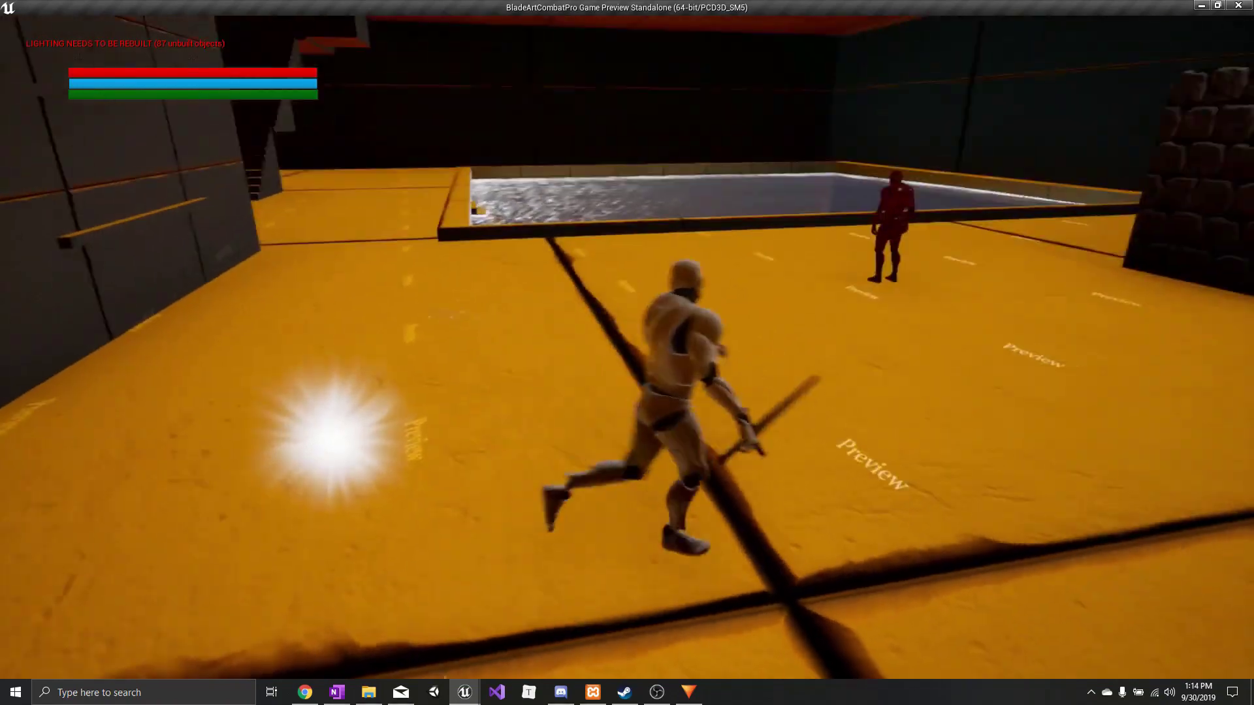
key(w)
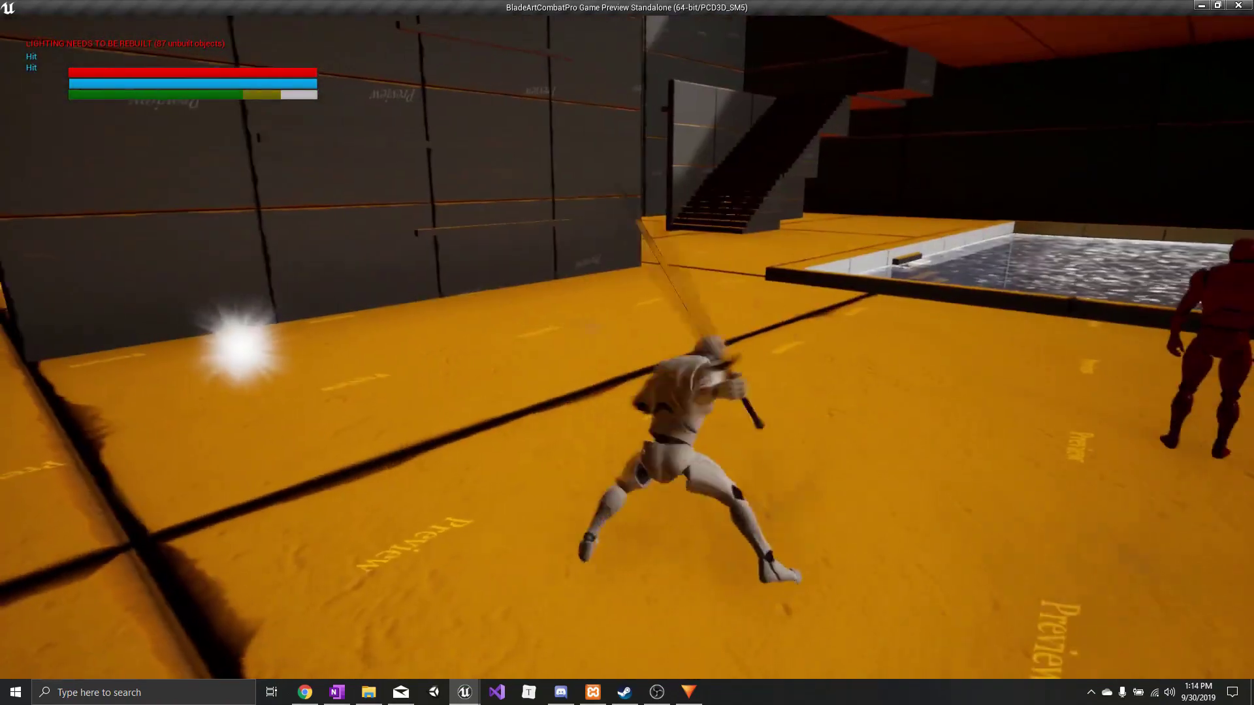
key(w)
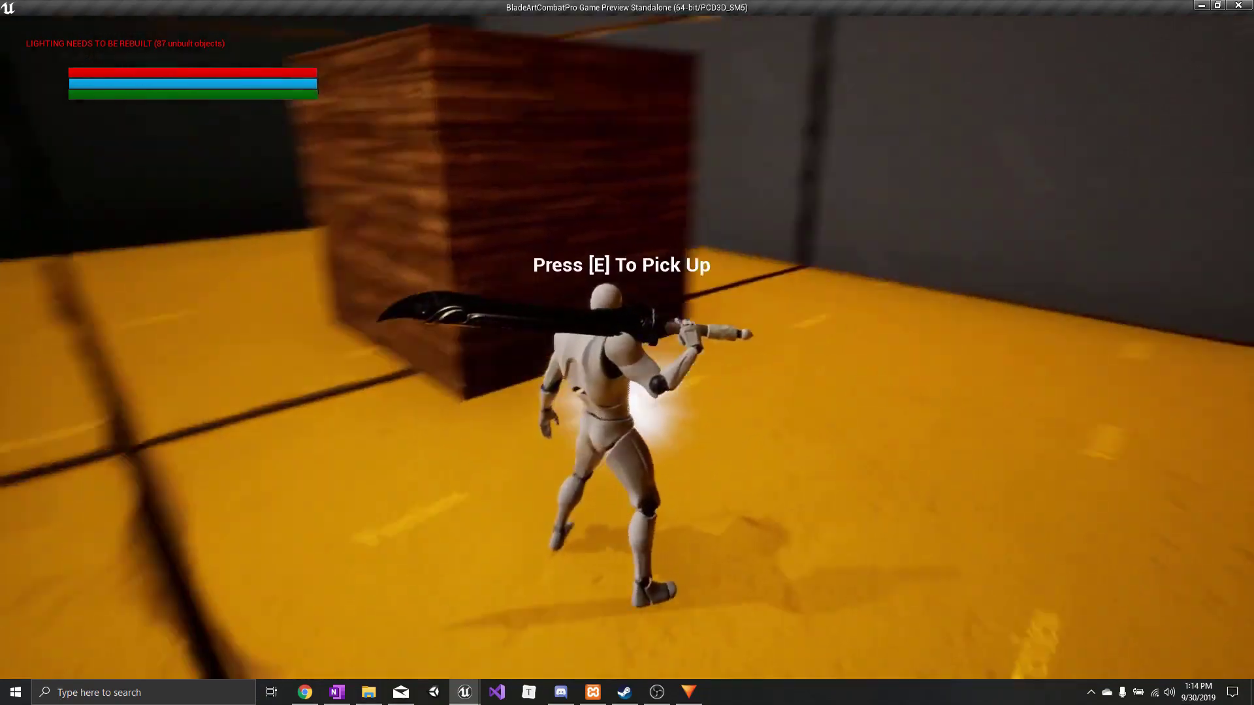
- Test the great sword's attacks near the wooden crate while moving around the preview level
key(s)
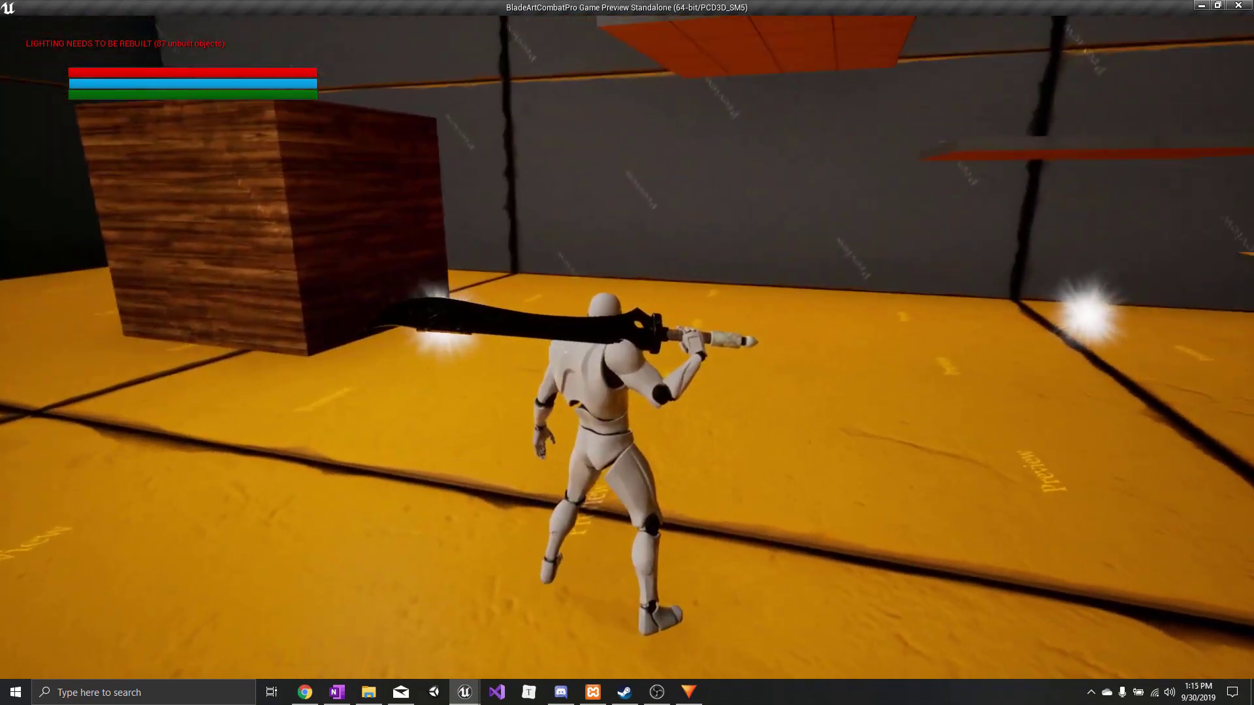
key(w)
key(w)
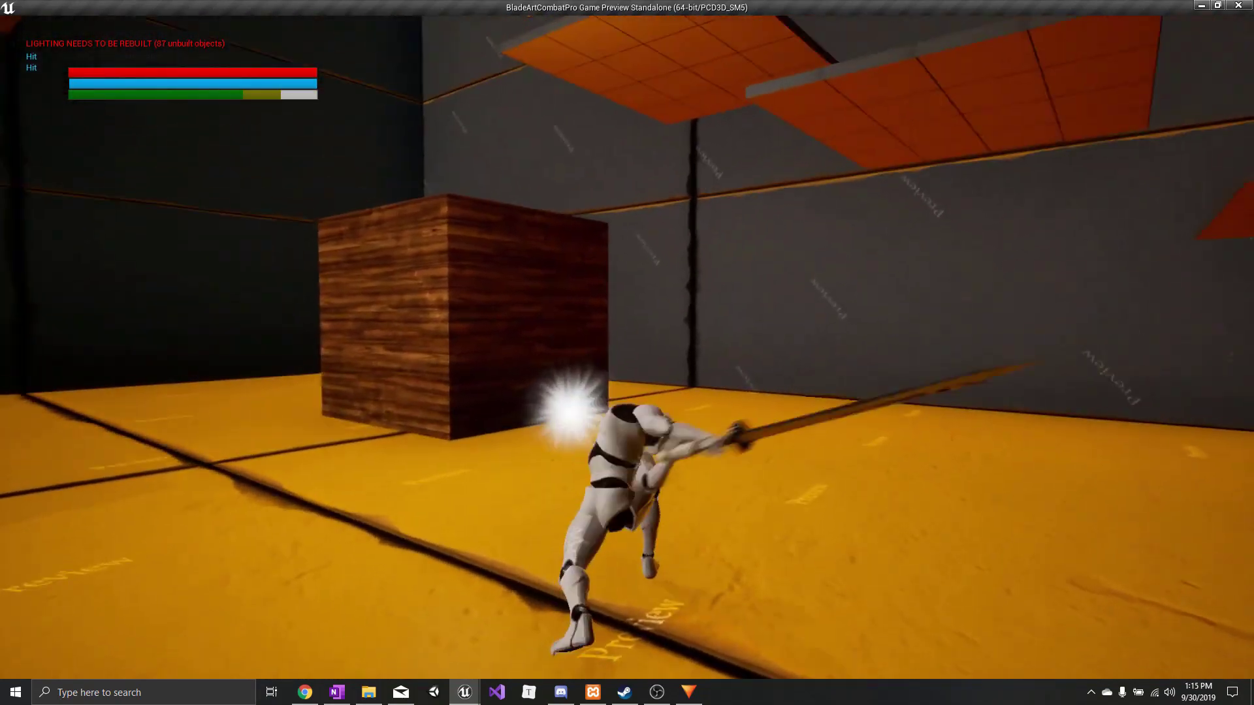
key(space)
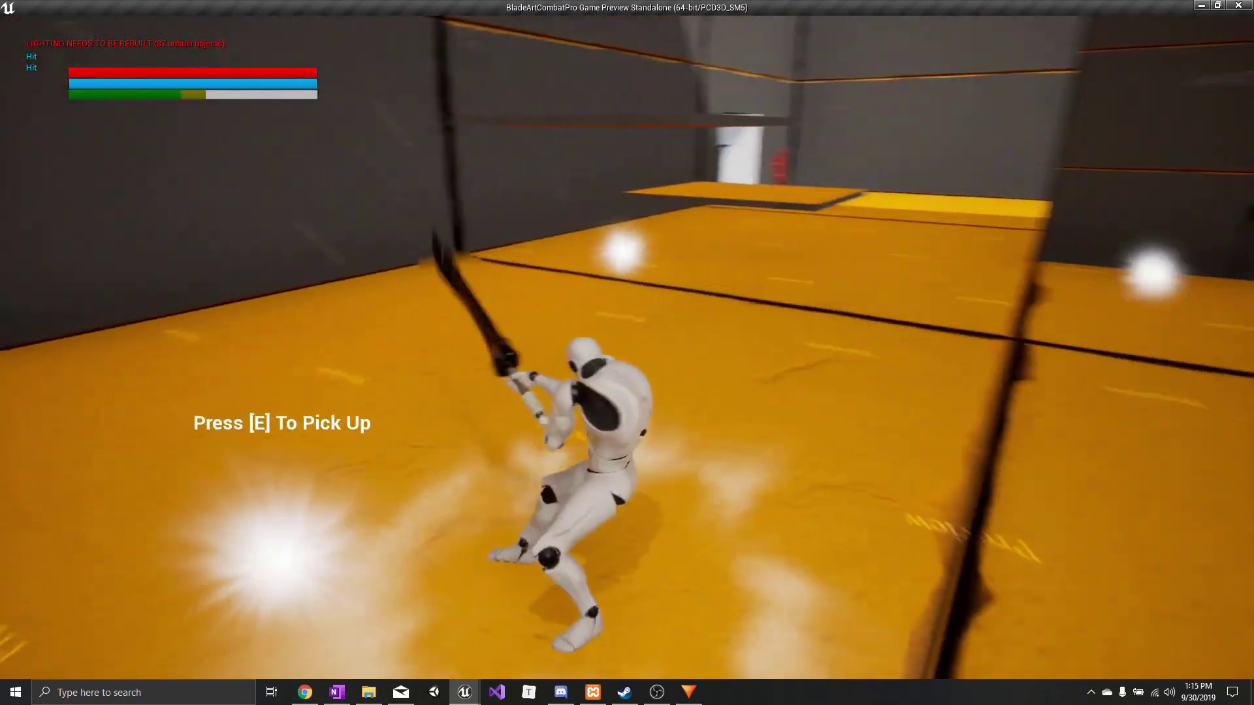
key(w)
key(w)
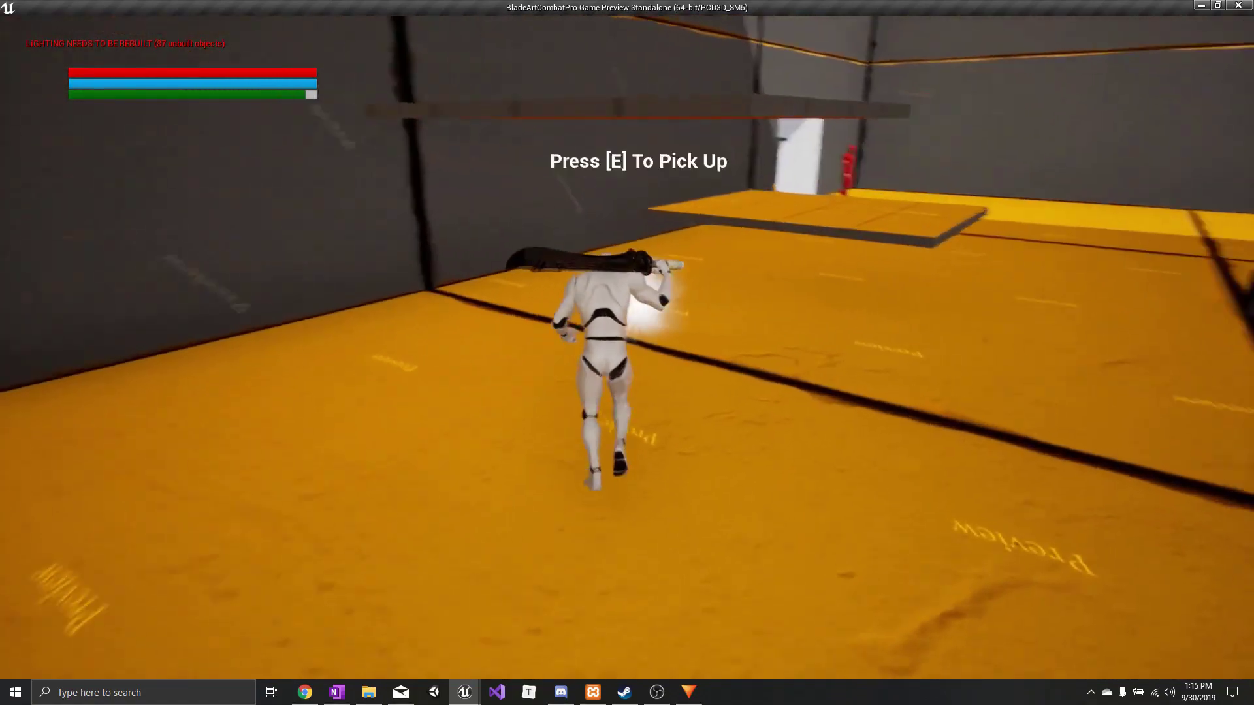
- Swap the great sword for the other weapon pickups in the preview and compare their attacks
key(e)
key(w)
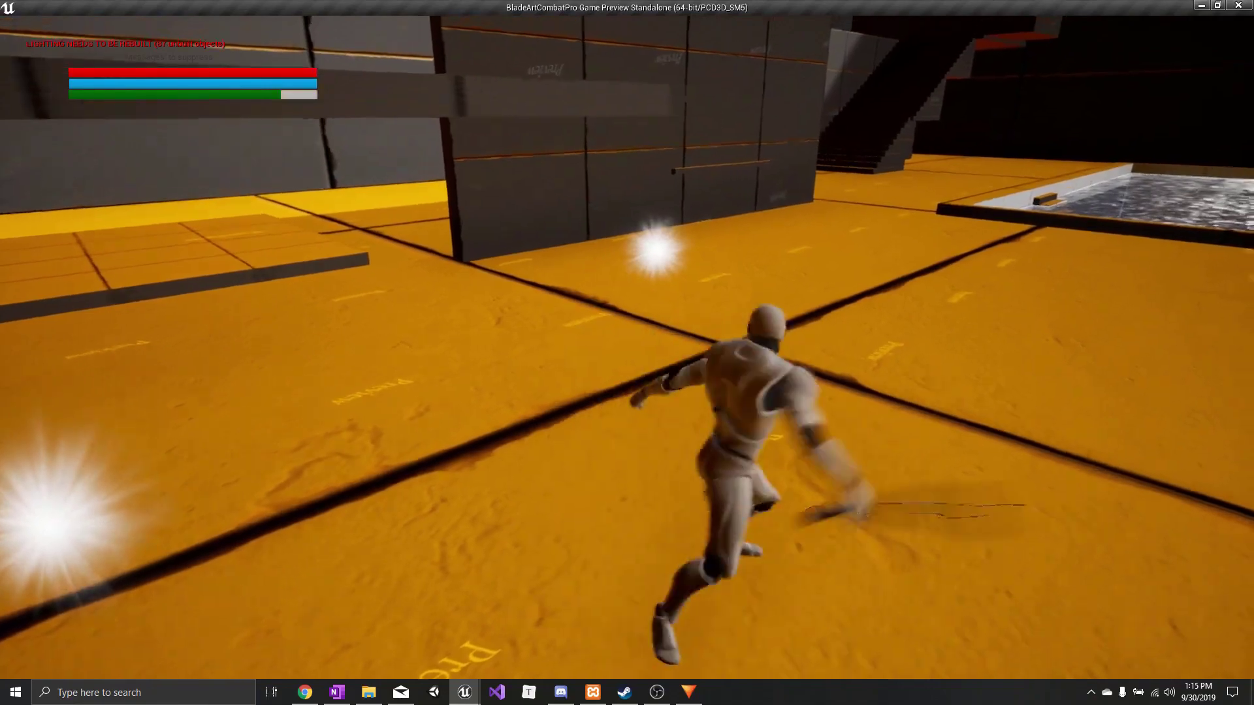
key(w)
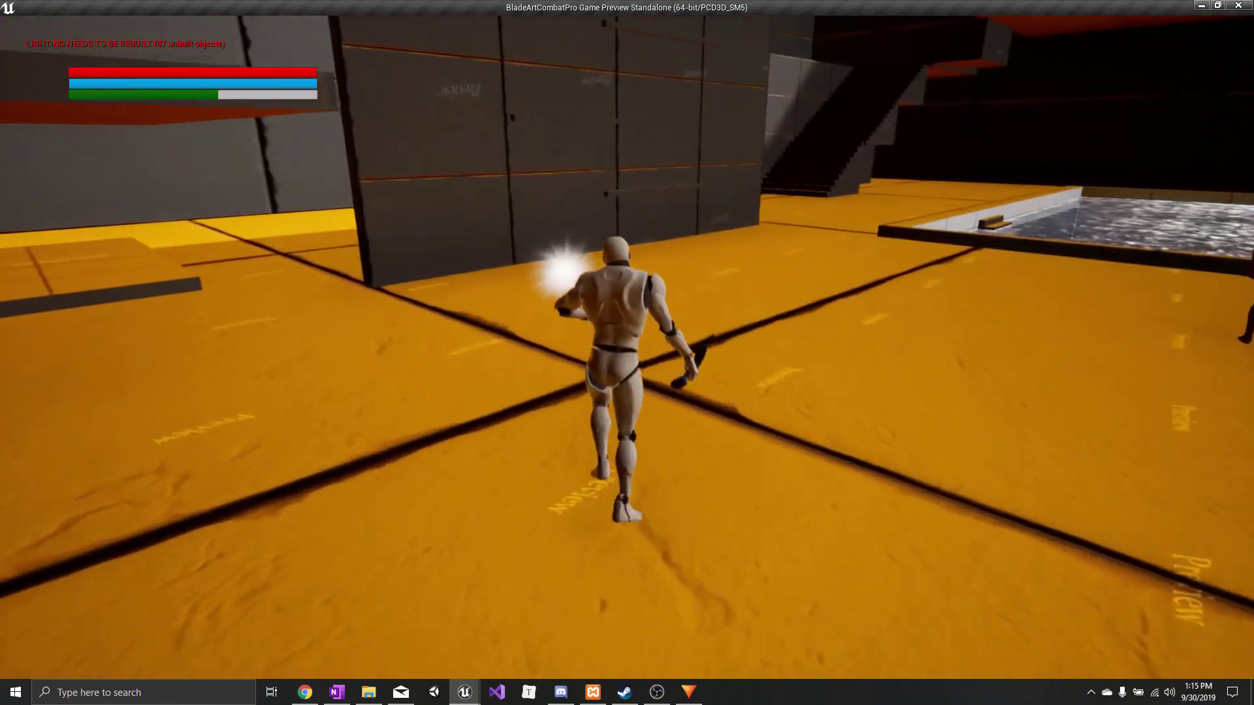
key(e)
key(w)
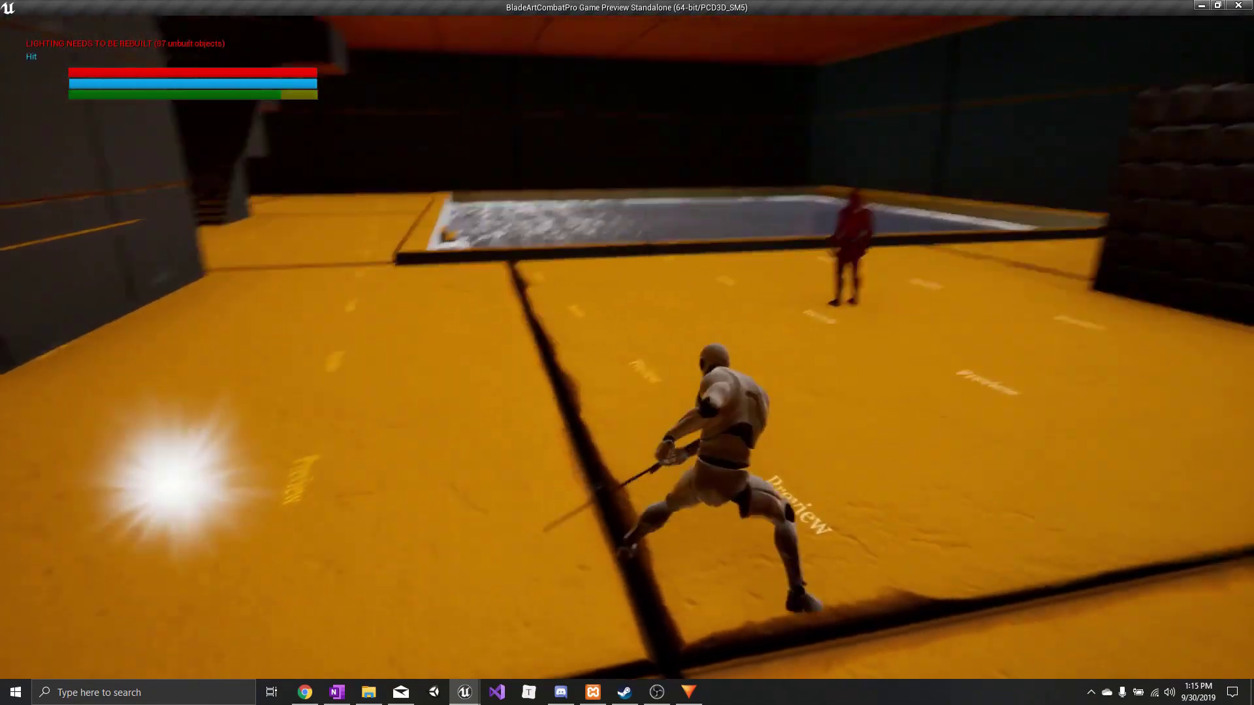
key(w)
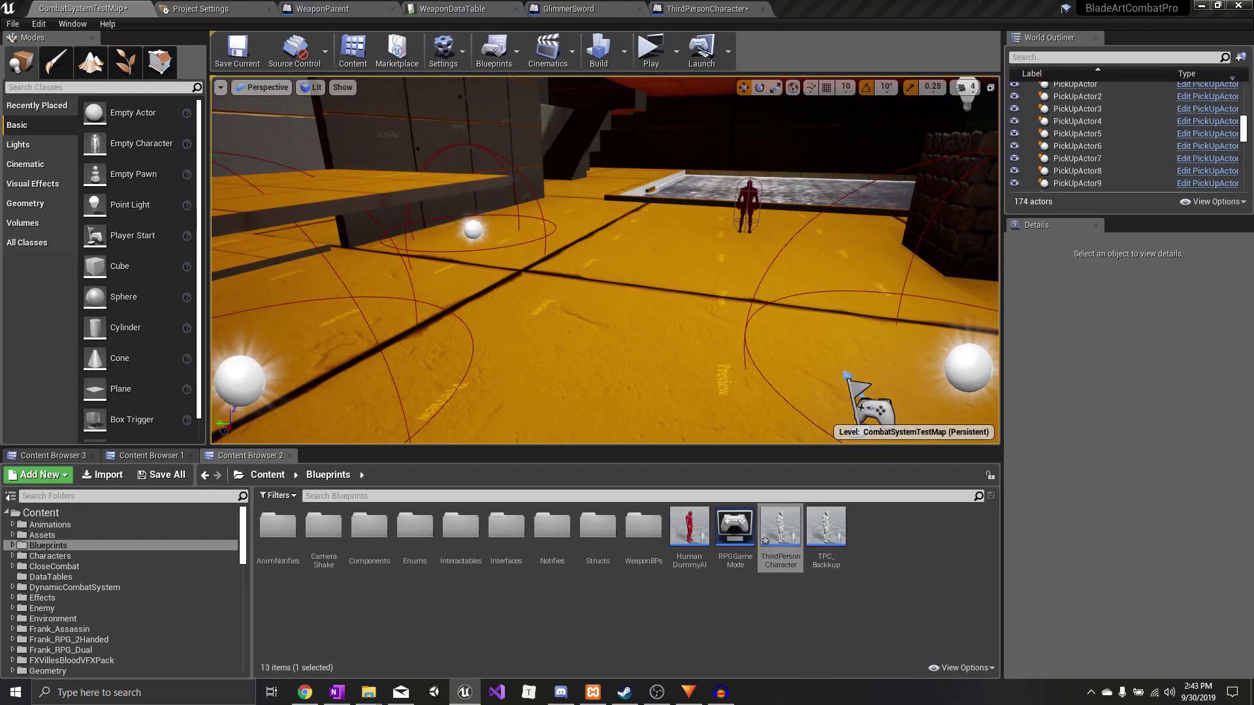
- Set the GlimmerSword row's WeaponState in WeaponDataTable to Common
click(452, 8)
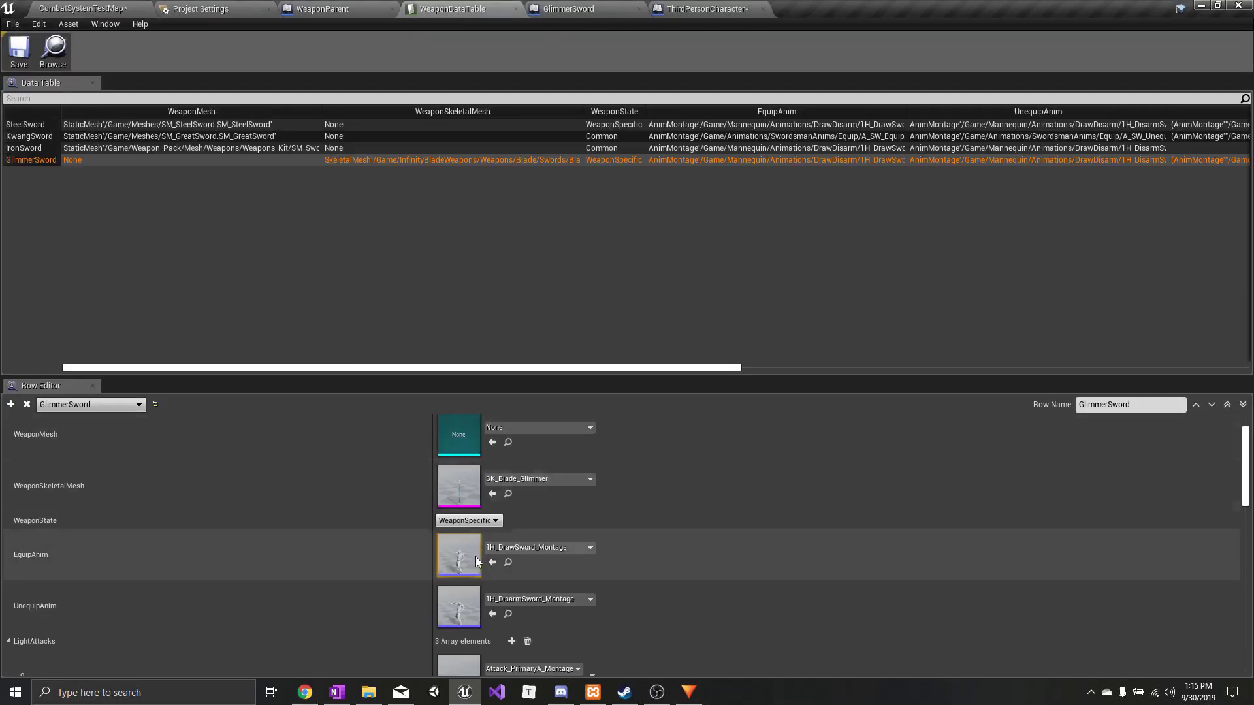
click(482, 523)
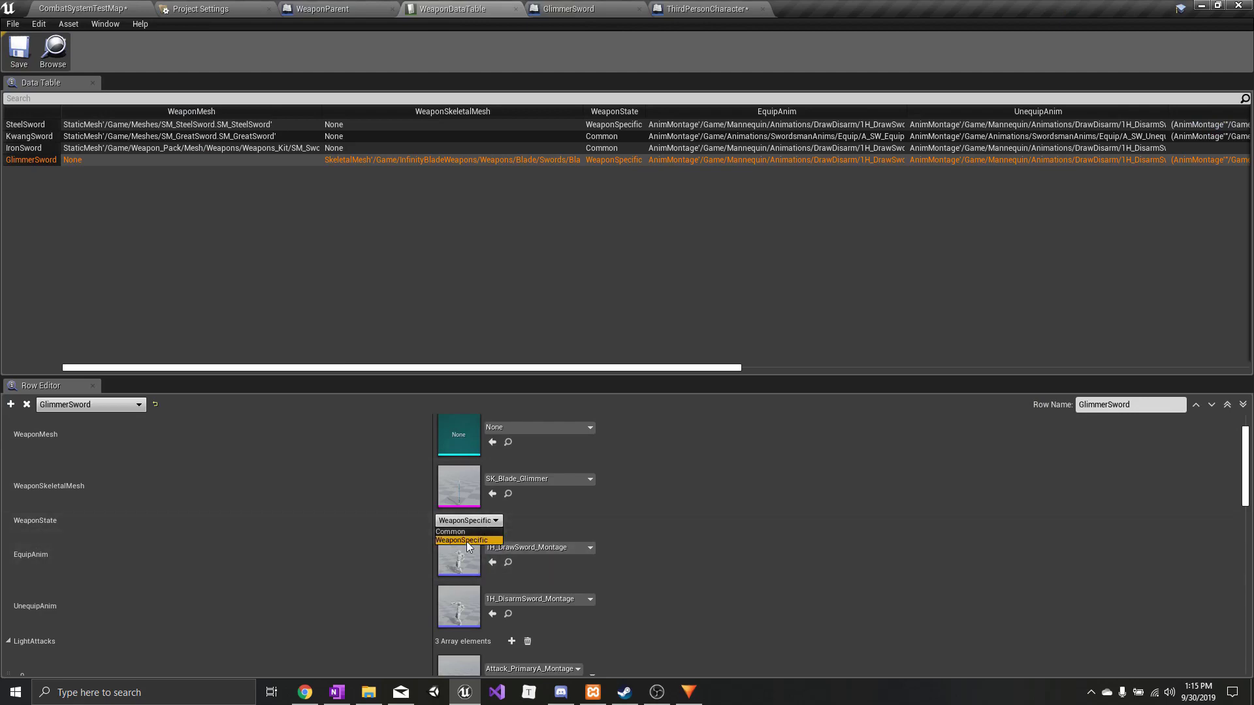
click(468, 541)
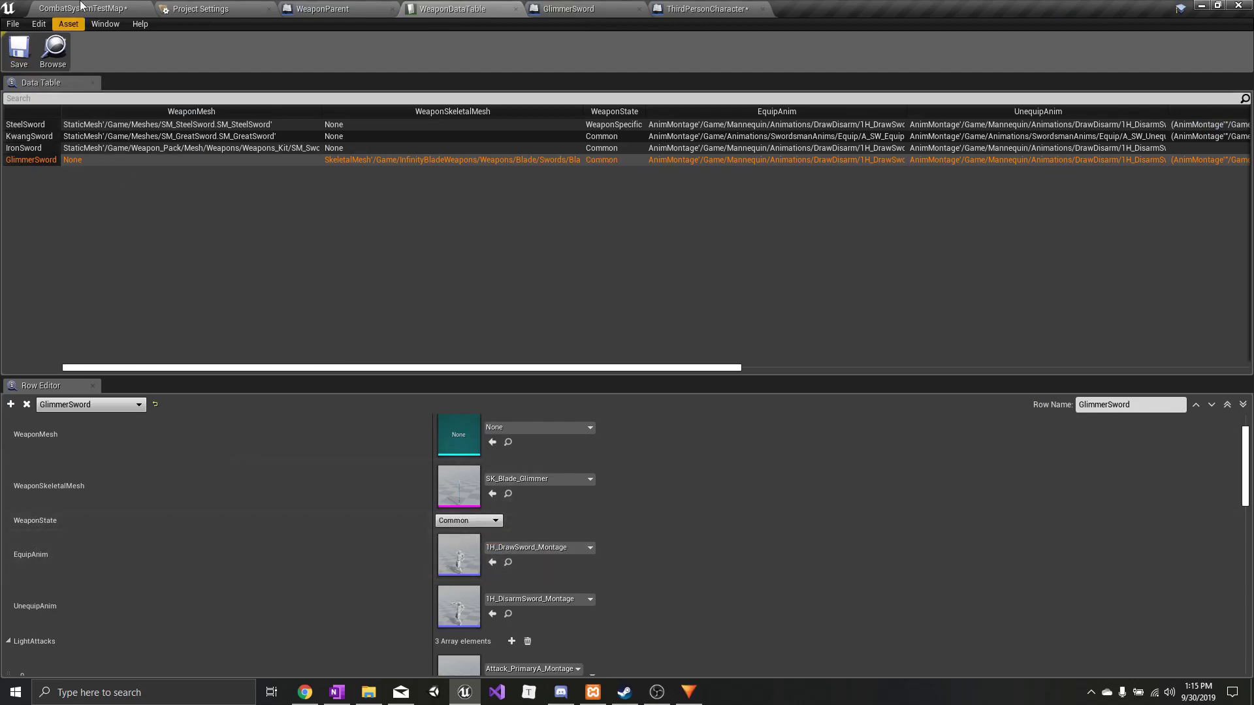
- Play the level again, pick up the GlimmerSword and test its attacks with the Common weapon state
click(80, 8)
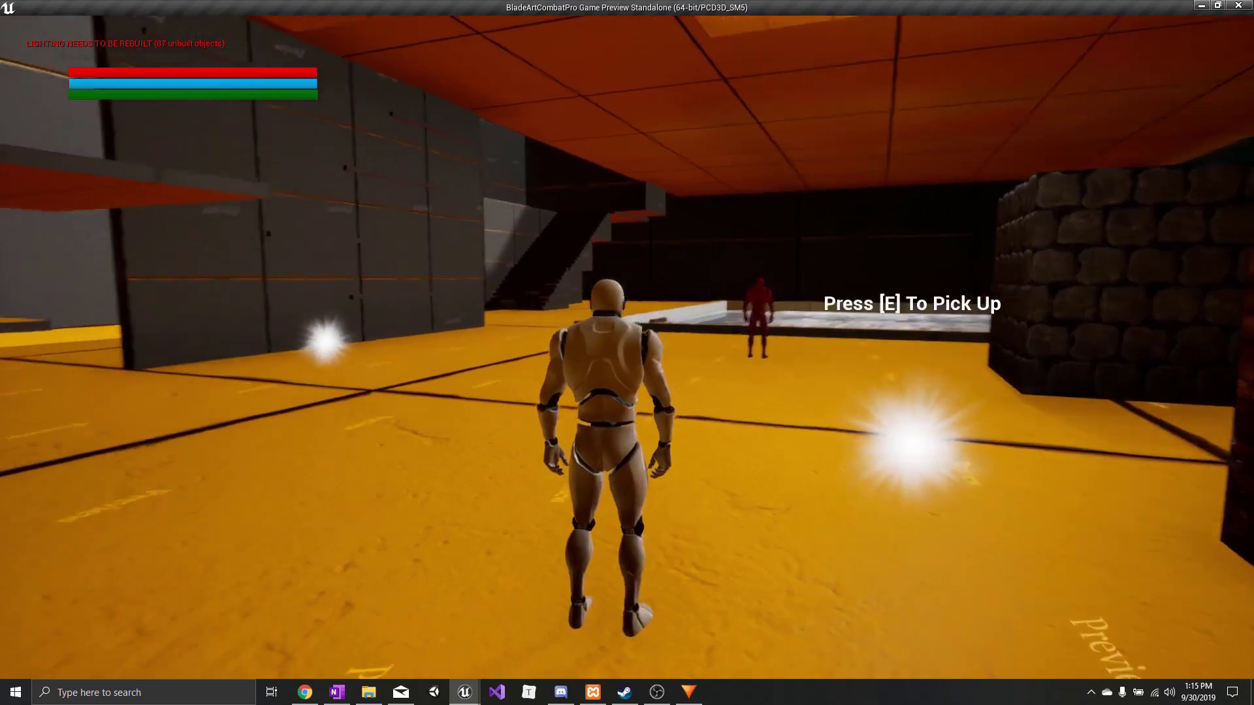
key(w)
key(e)
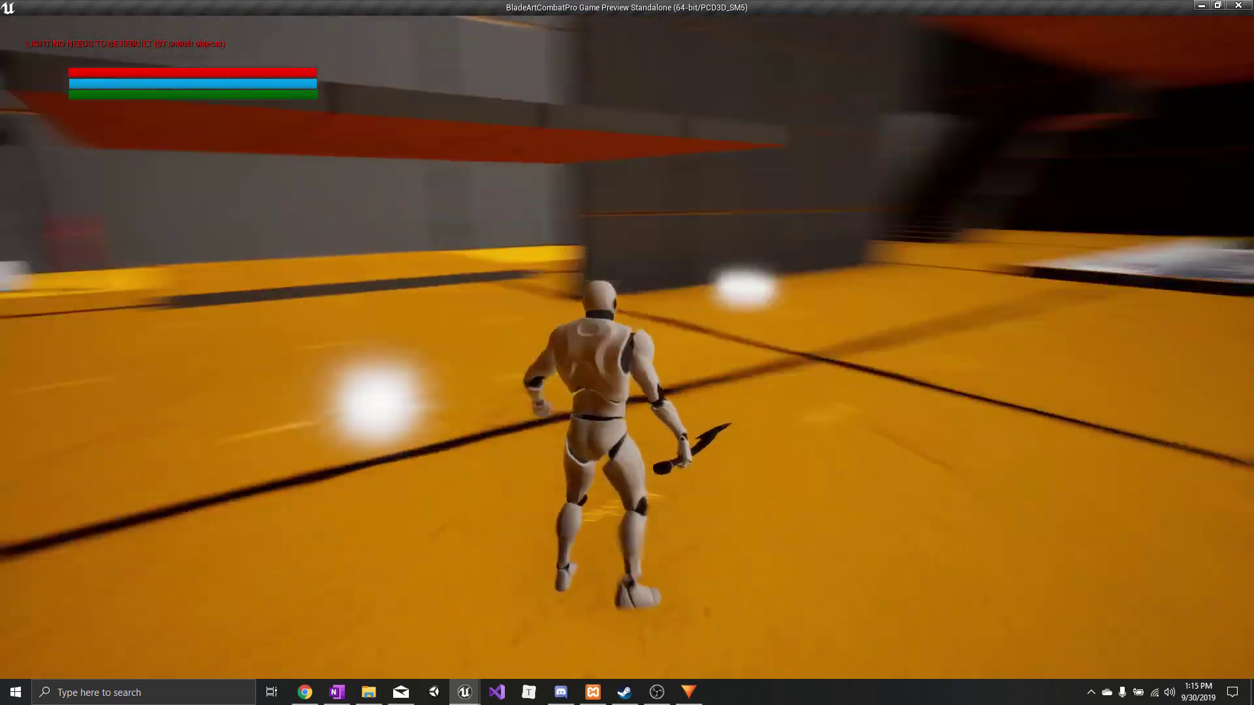
key(w)
click(627, 353)
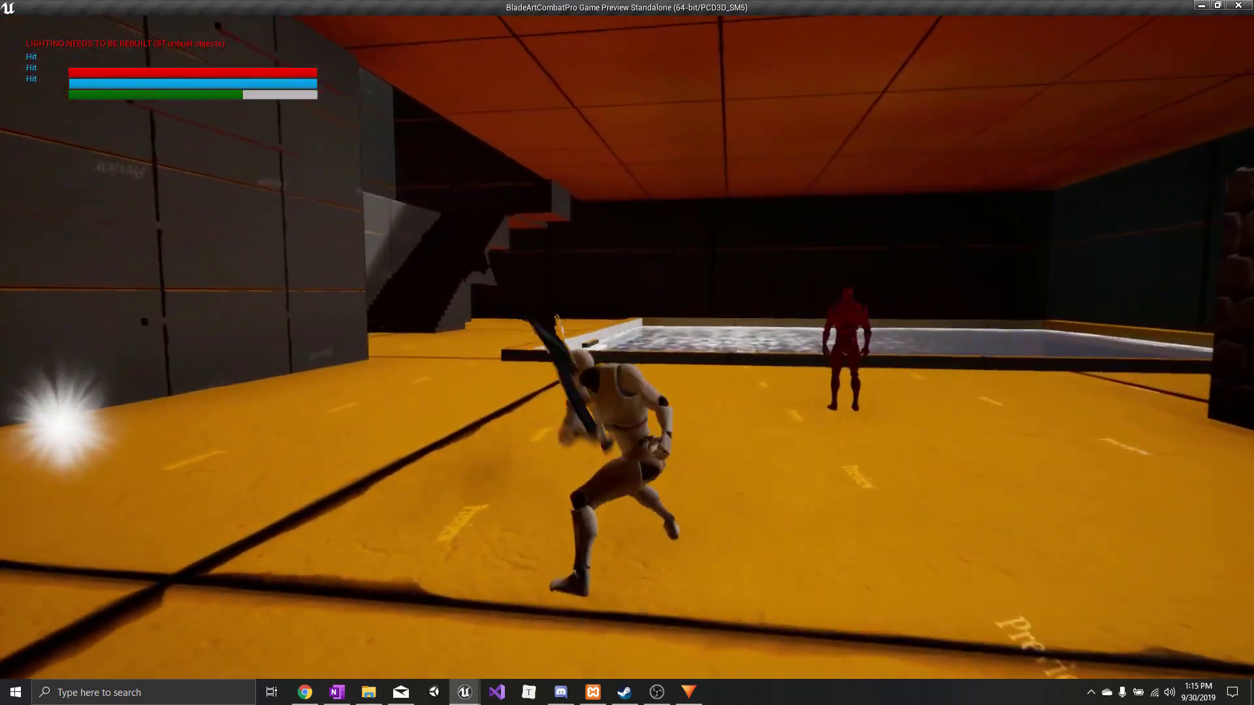
key(w)
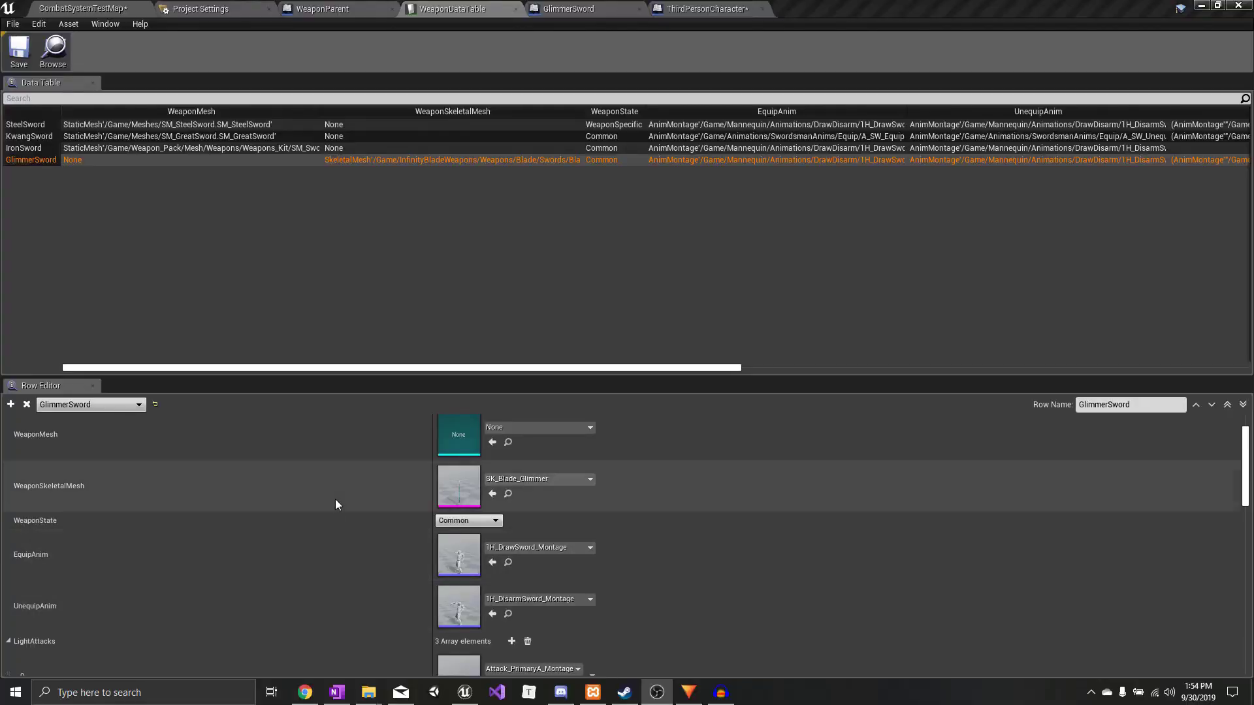
- Set the GlimmerSword row's EnumState to HeavySword, save the data table and return to the level
scroll(306, 569, down, 10)
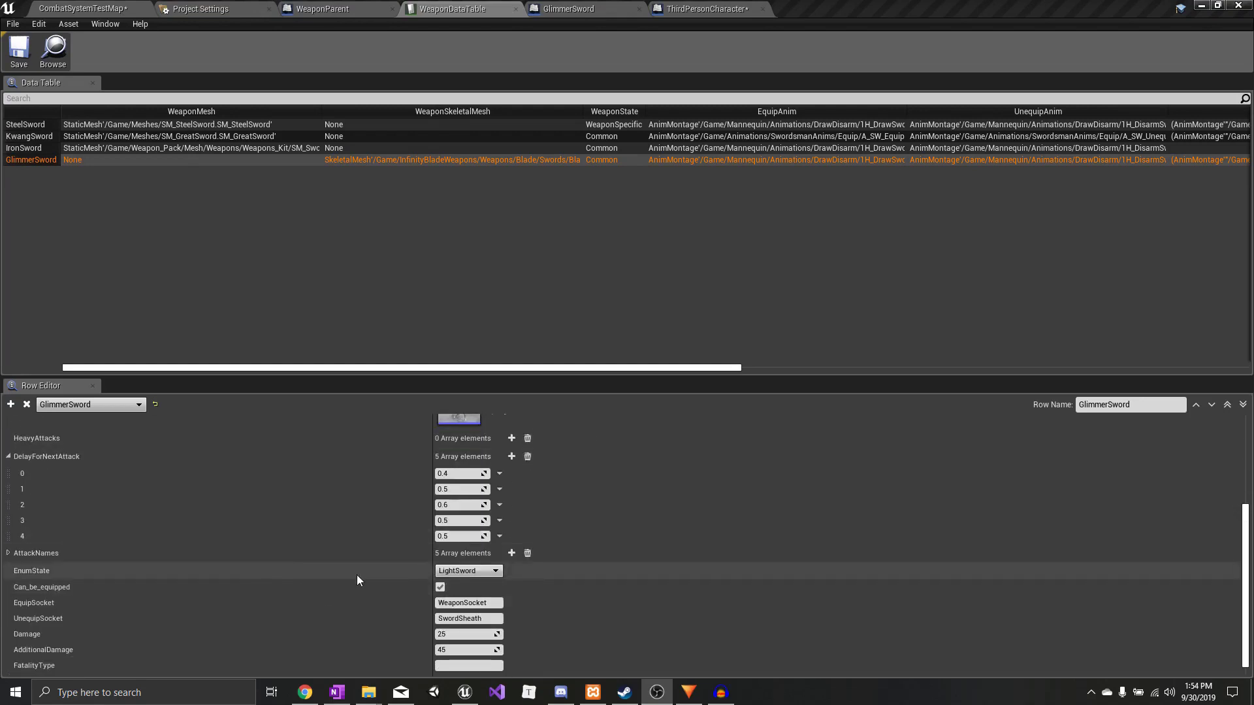
click(458, 572)
click(460, 593)
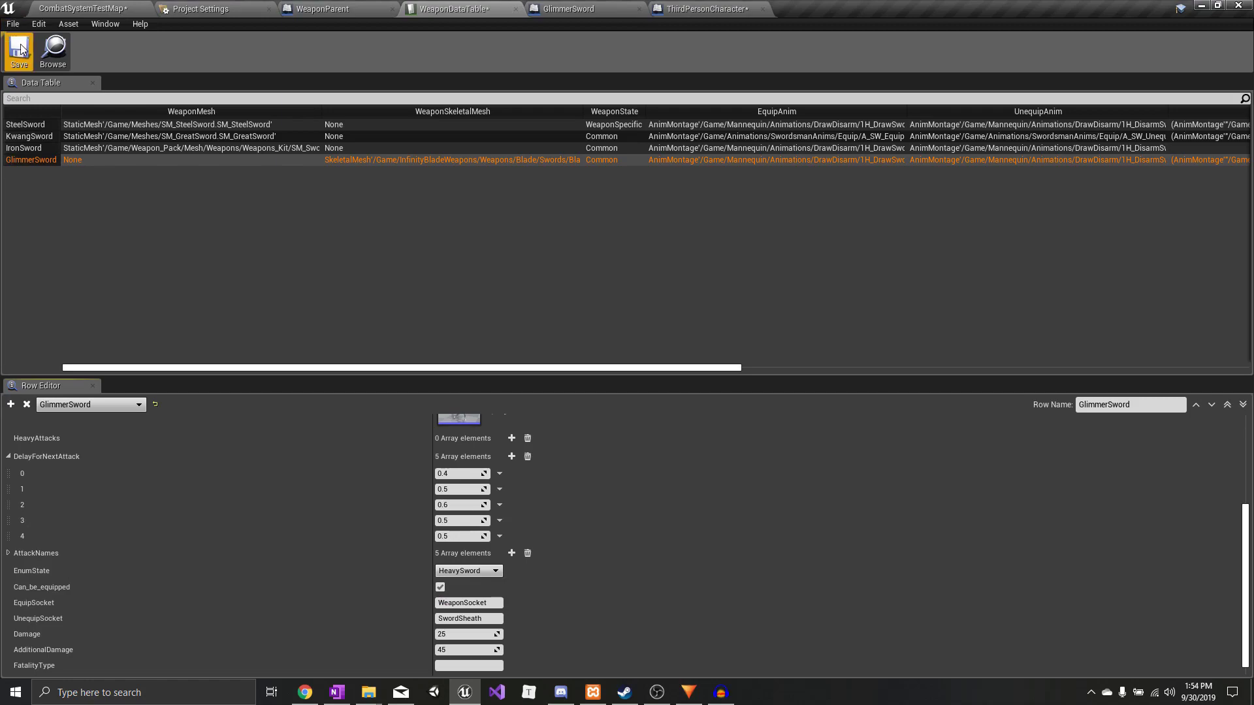
click(79, 8)
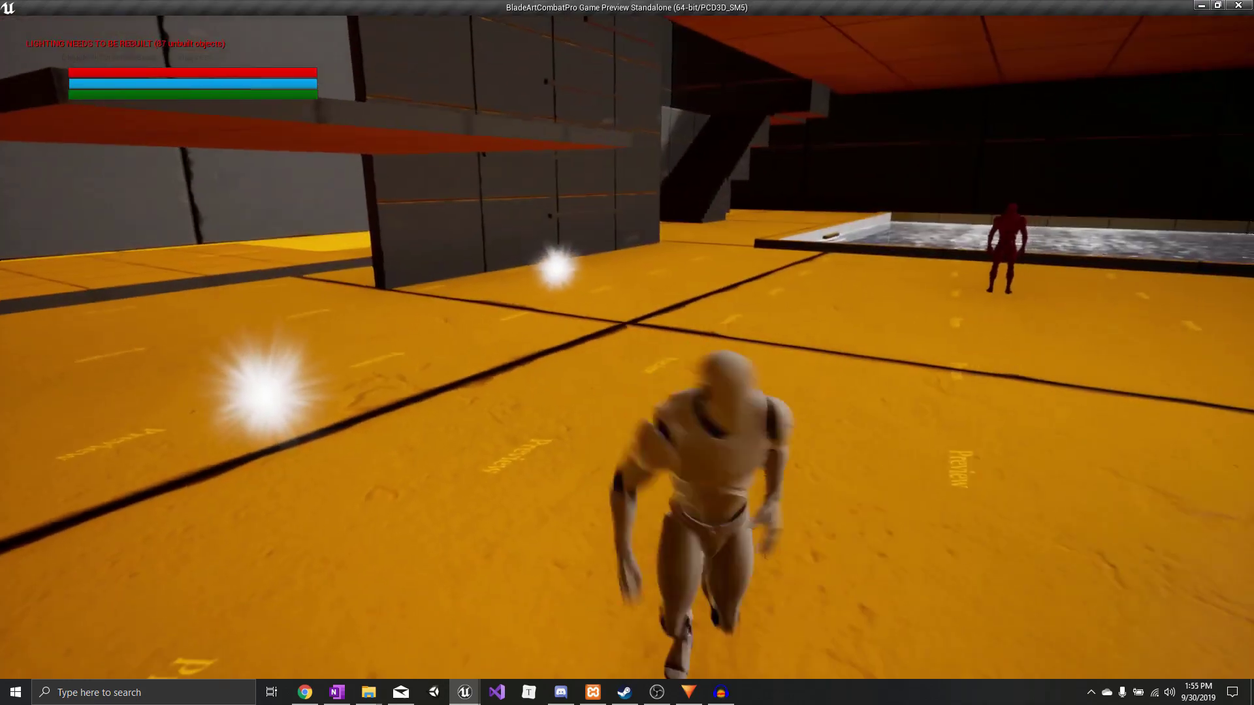